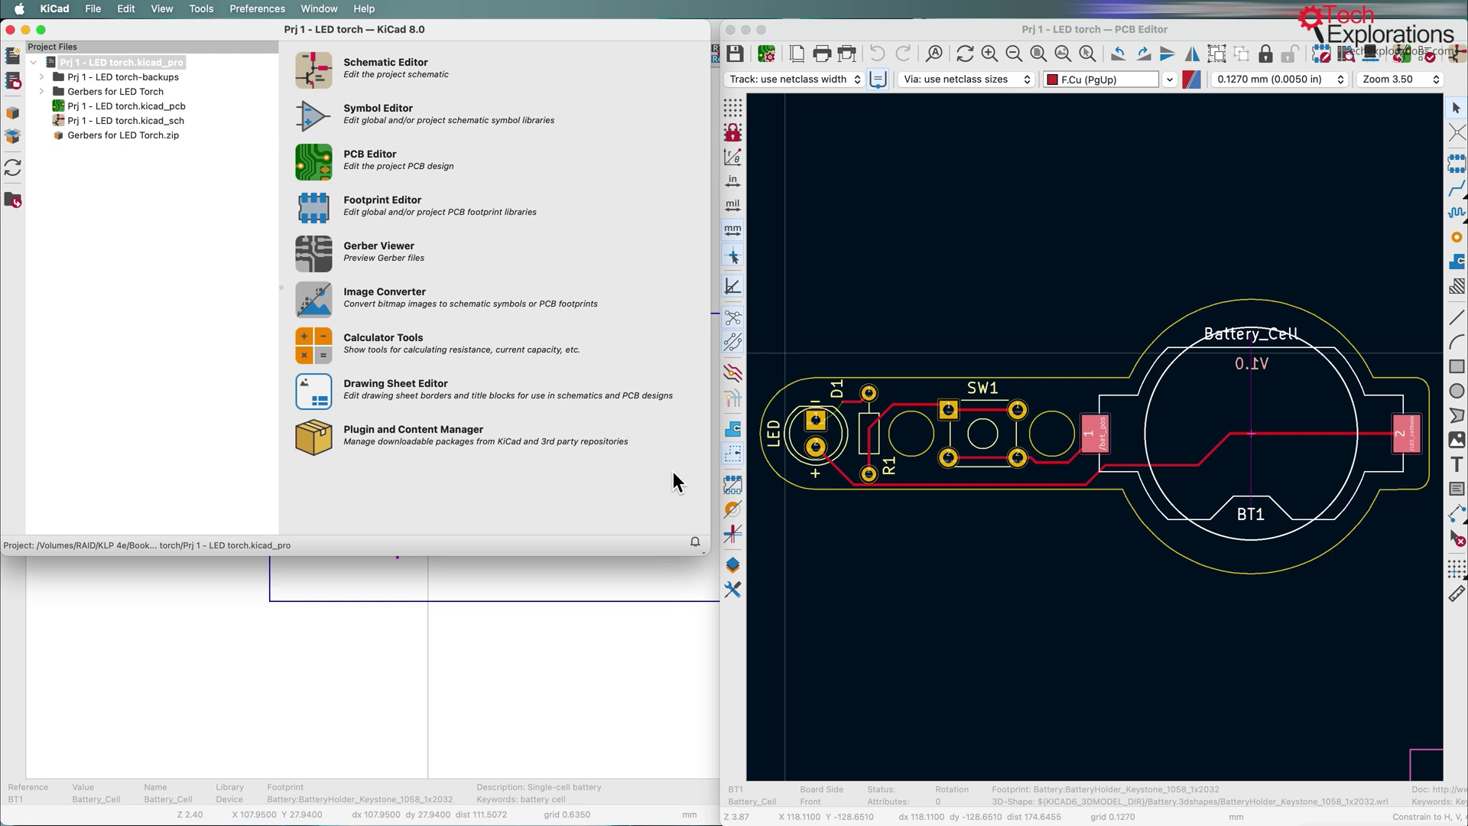
Shrink the project manager window slightly and bring the schematic and PCB editors to the front in turn
left_click_drag(707, 552, 699, 518)
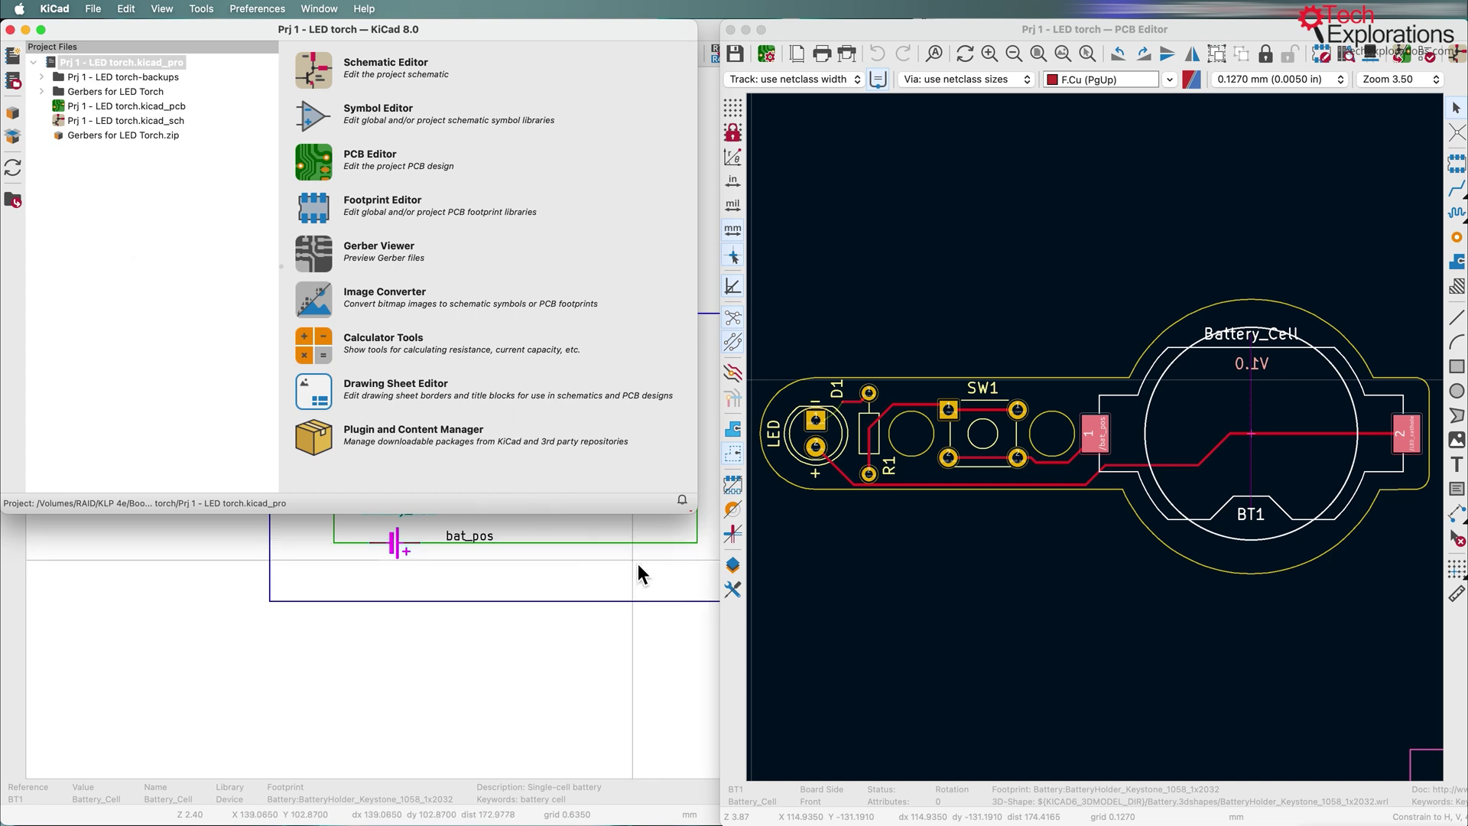
left_click(581, 578)
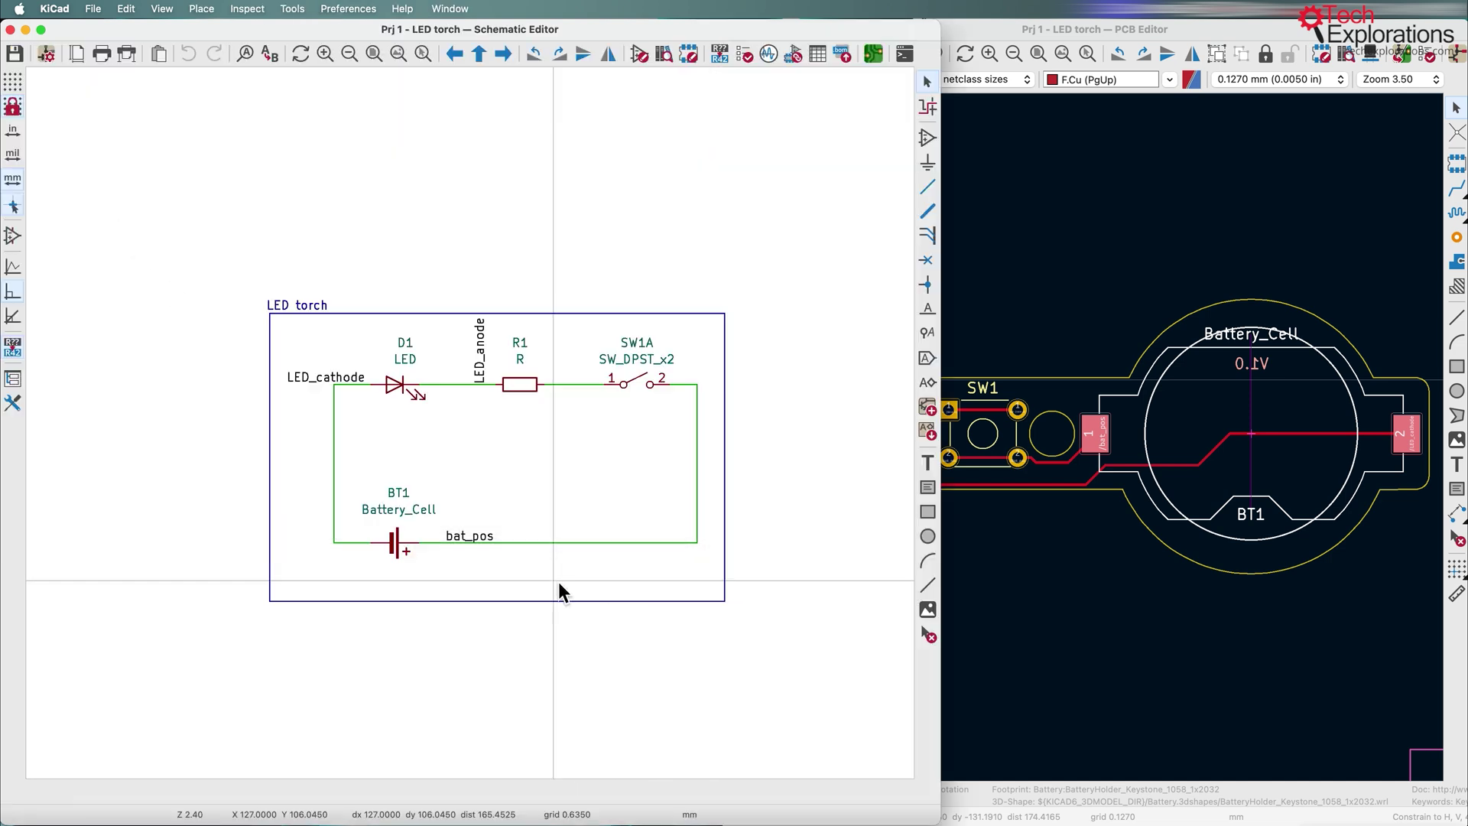
left_click(1072, 636)
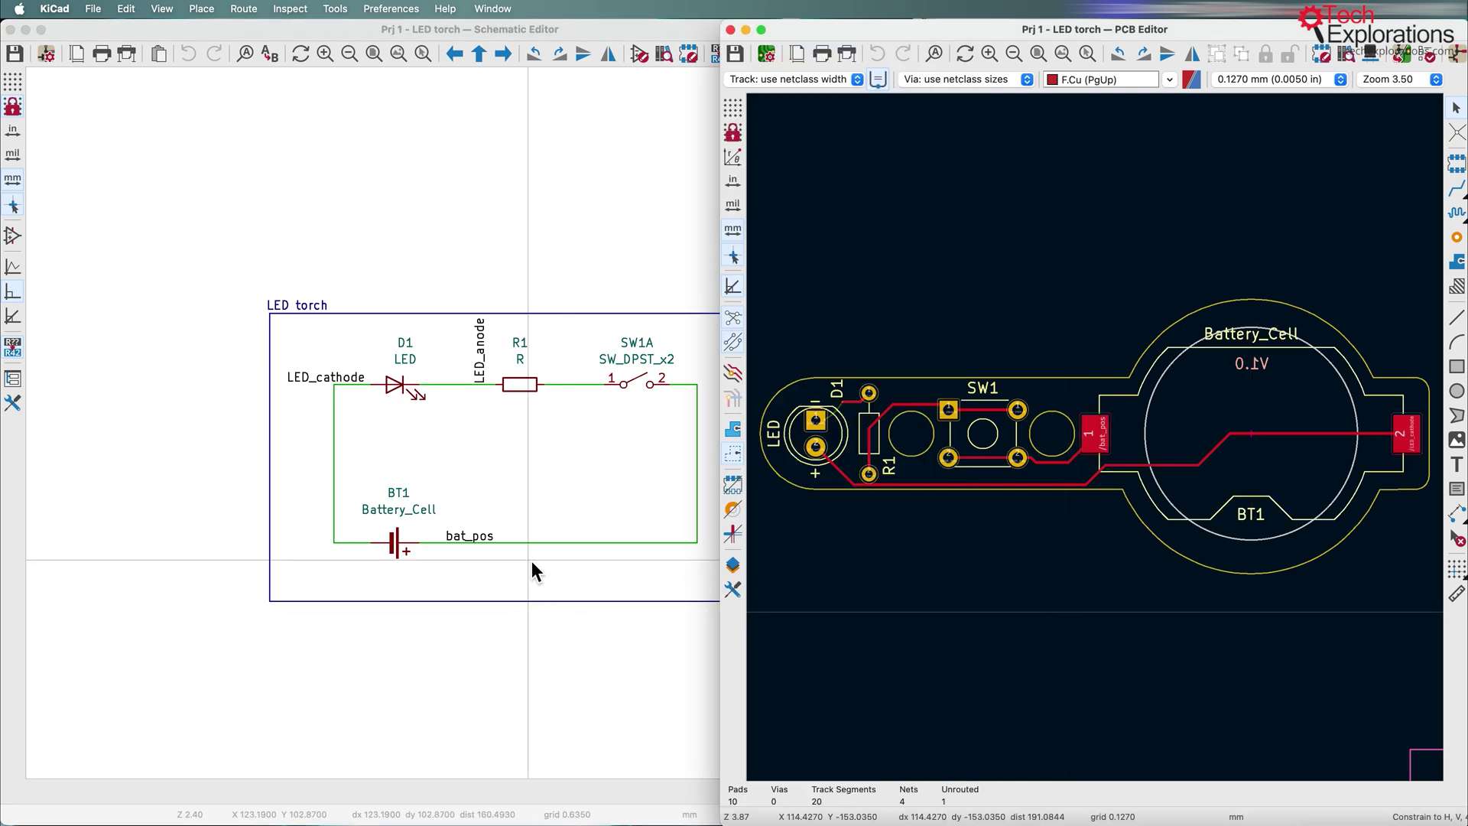
Return to the Schematic Editor and fit the LED torch circuit drawing to the window
middle_click_drag(531, 561, 413, 530)
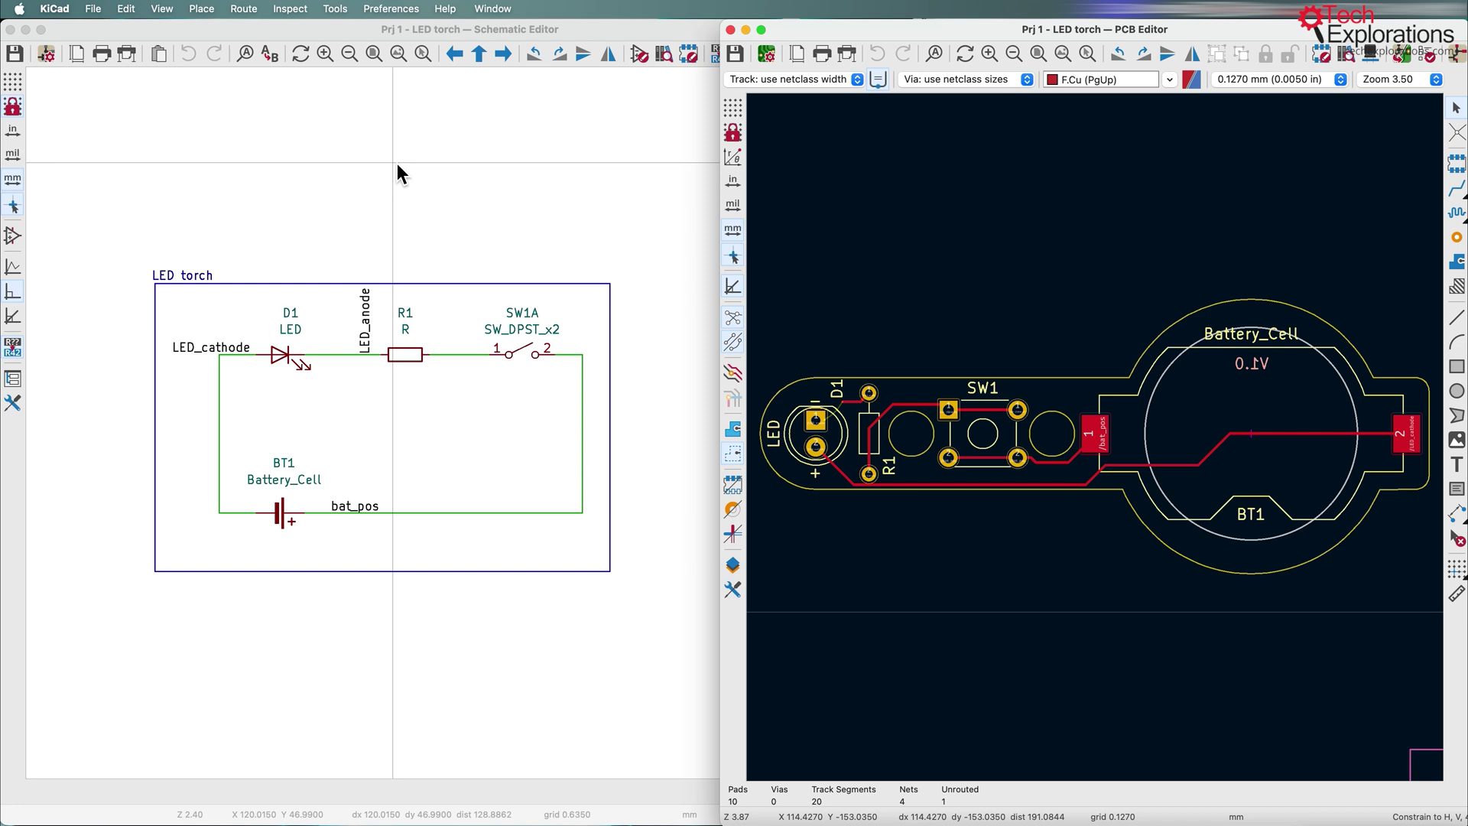
left_click(396, 163)
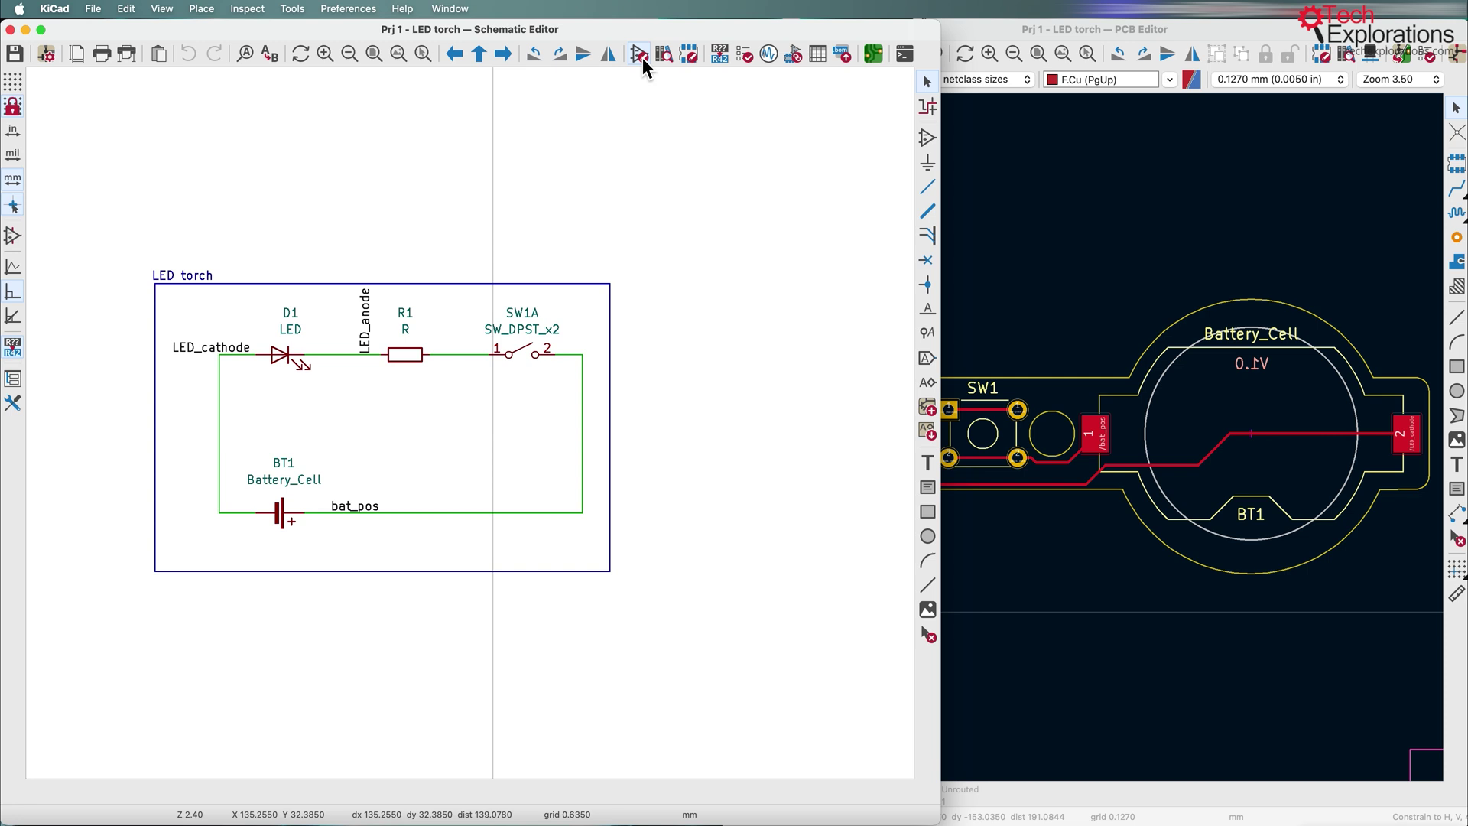
left_click(398, 57)
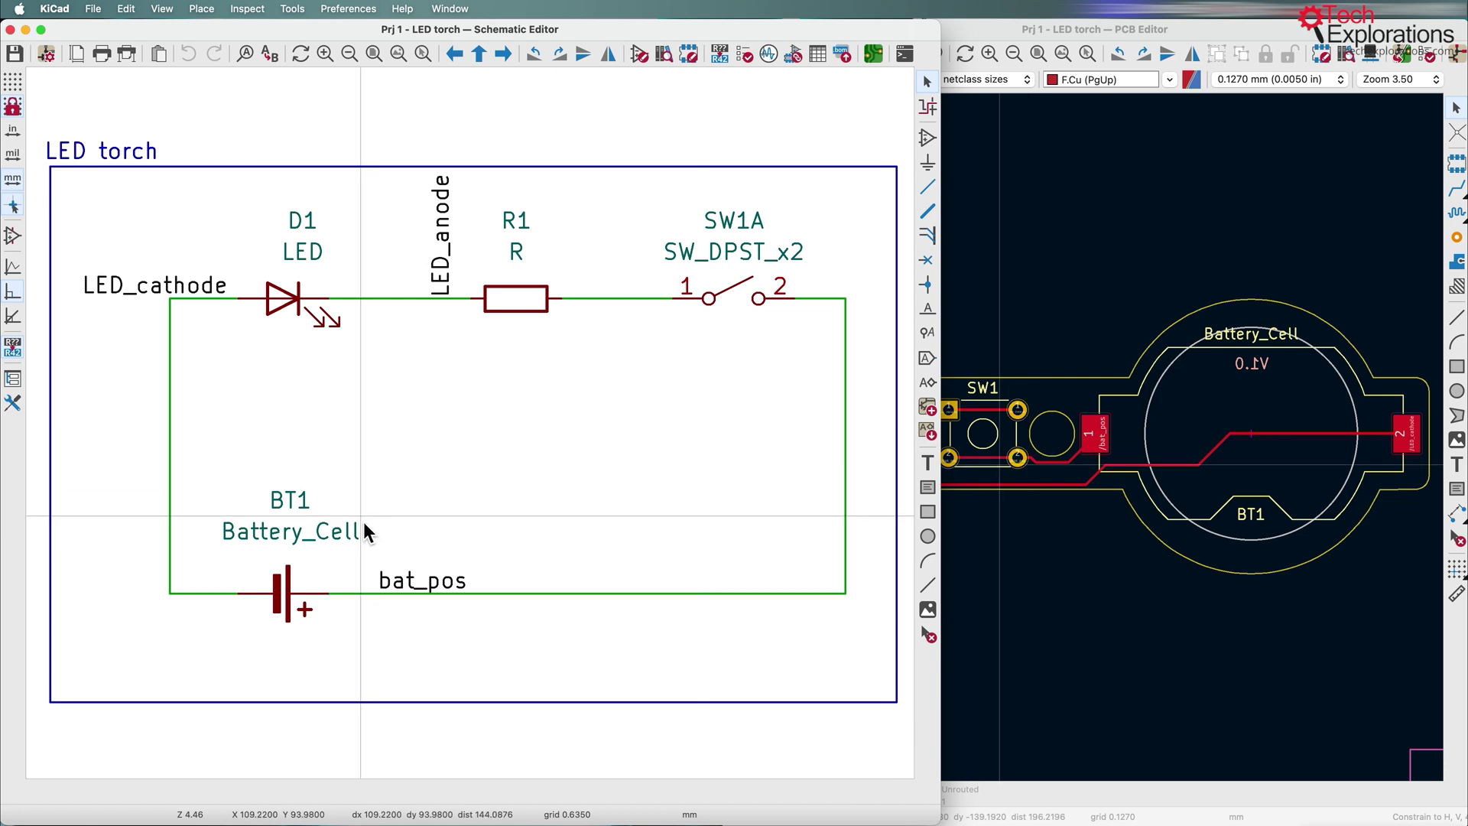
Arrange the Finder window showing the Prj 1 - LED torch folder beside the KiCad project manager window
left_click(945, 583)
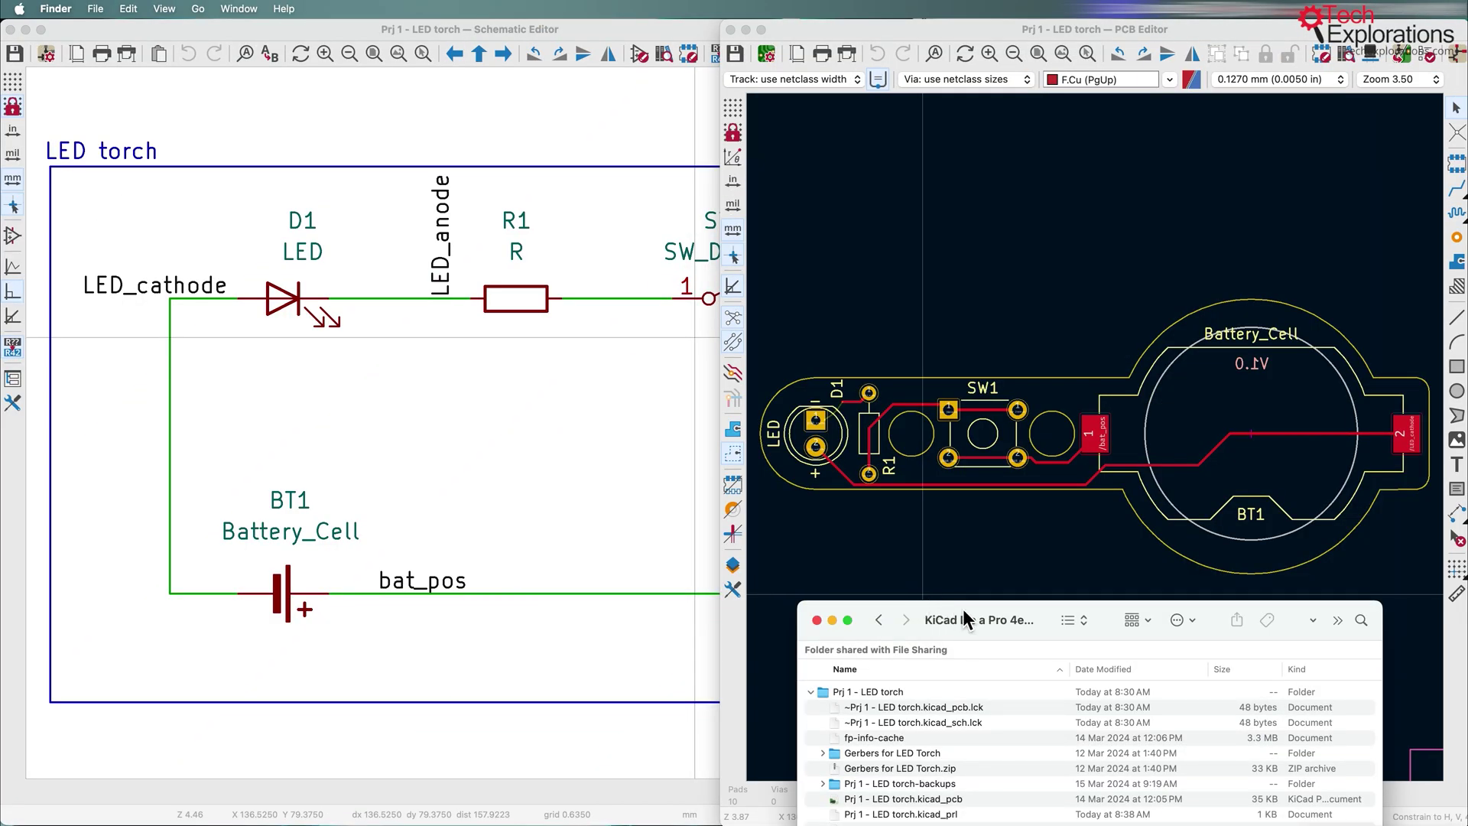
left_click_drag(961, 609, 967, 519)
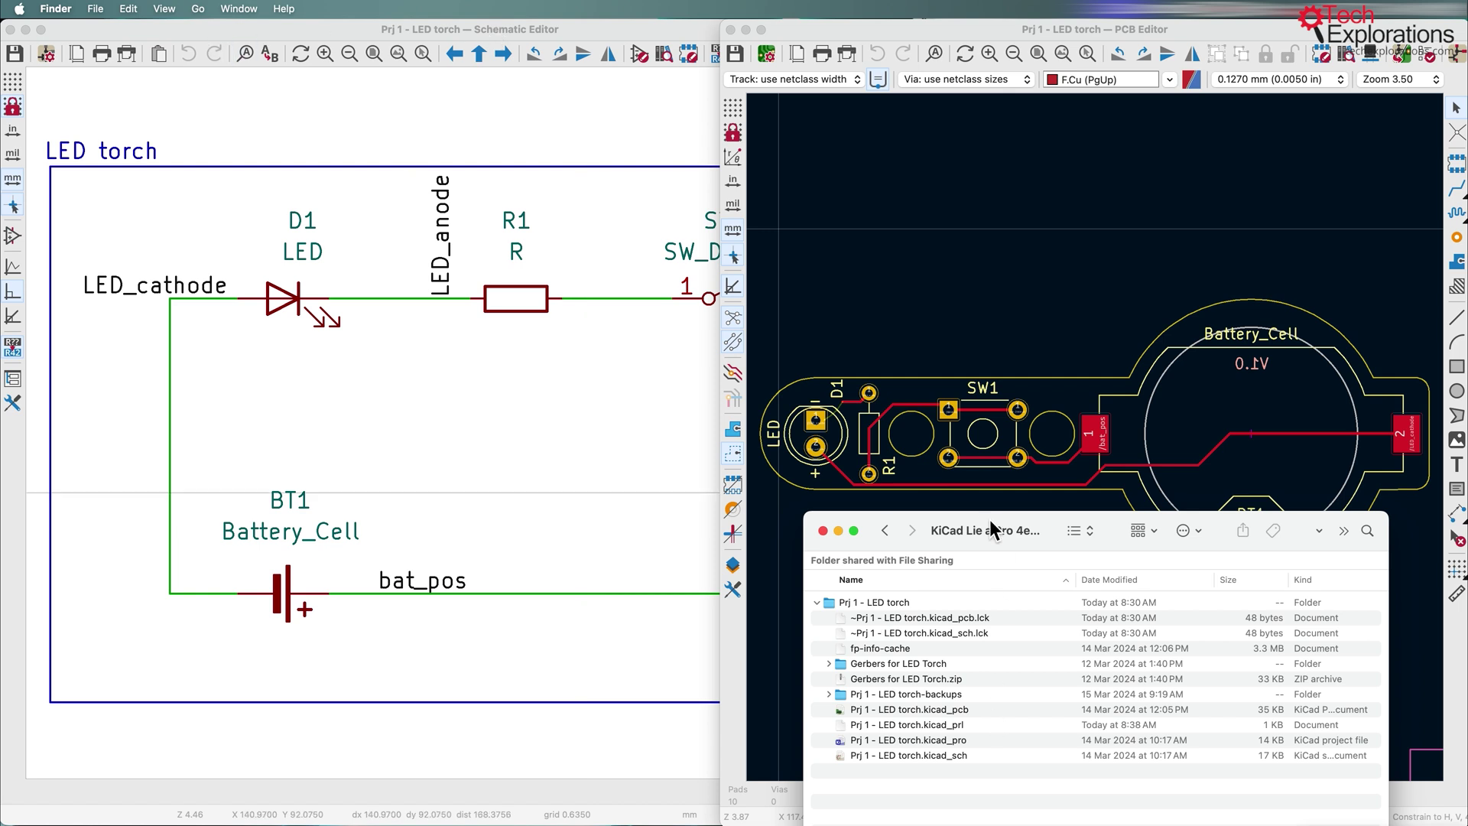
left_click(582, 42)
left_click(448, 10)
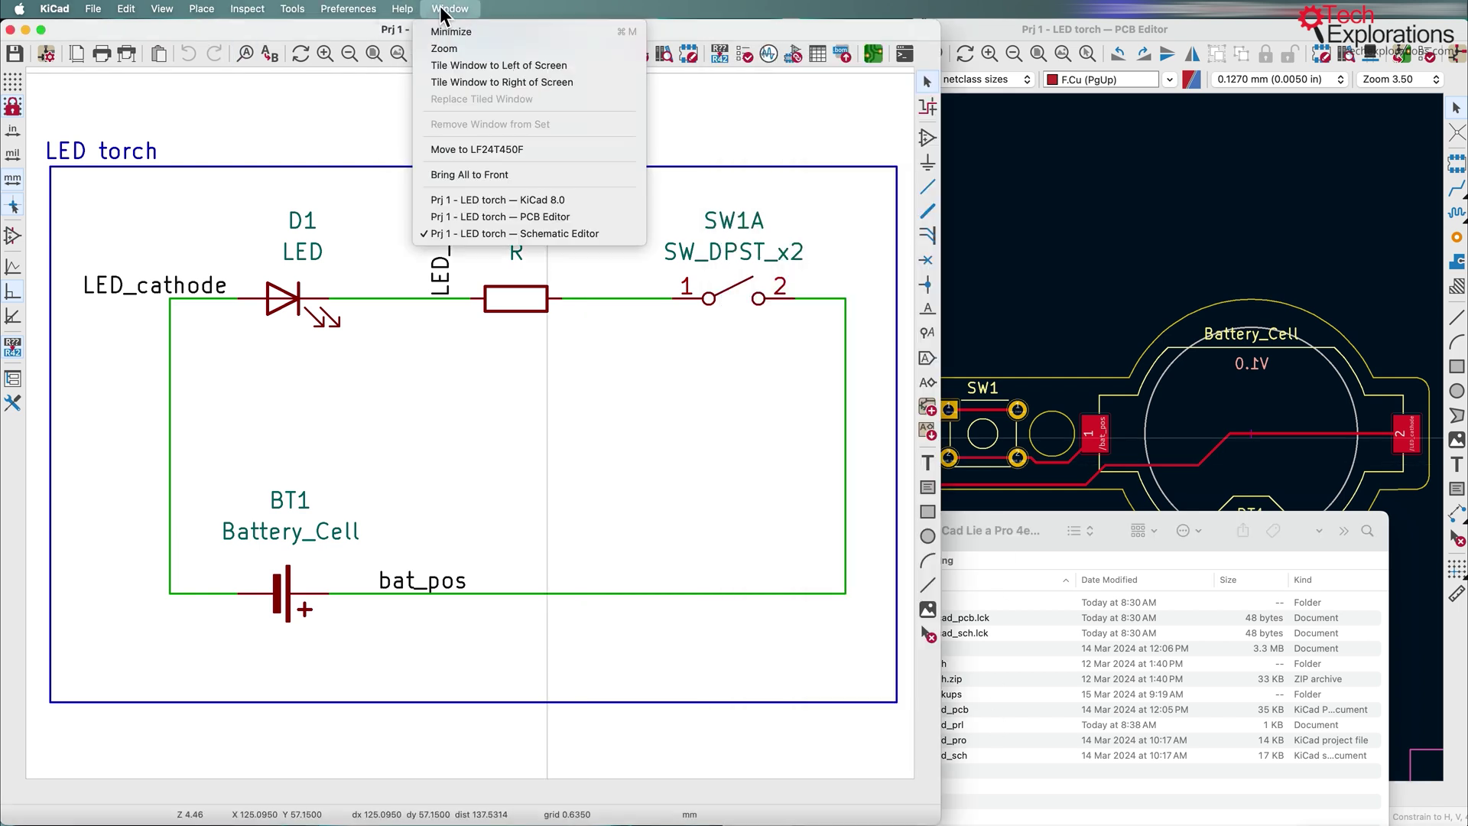
left_click(469, 200)
left_click_drag(396, 27, 506, 124)
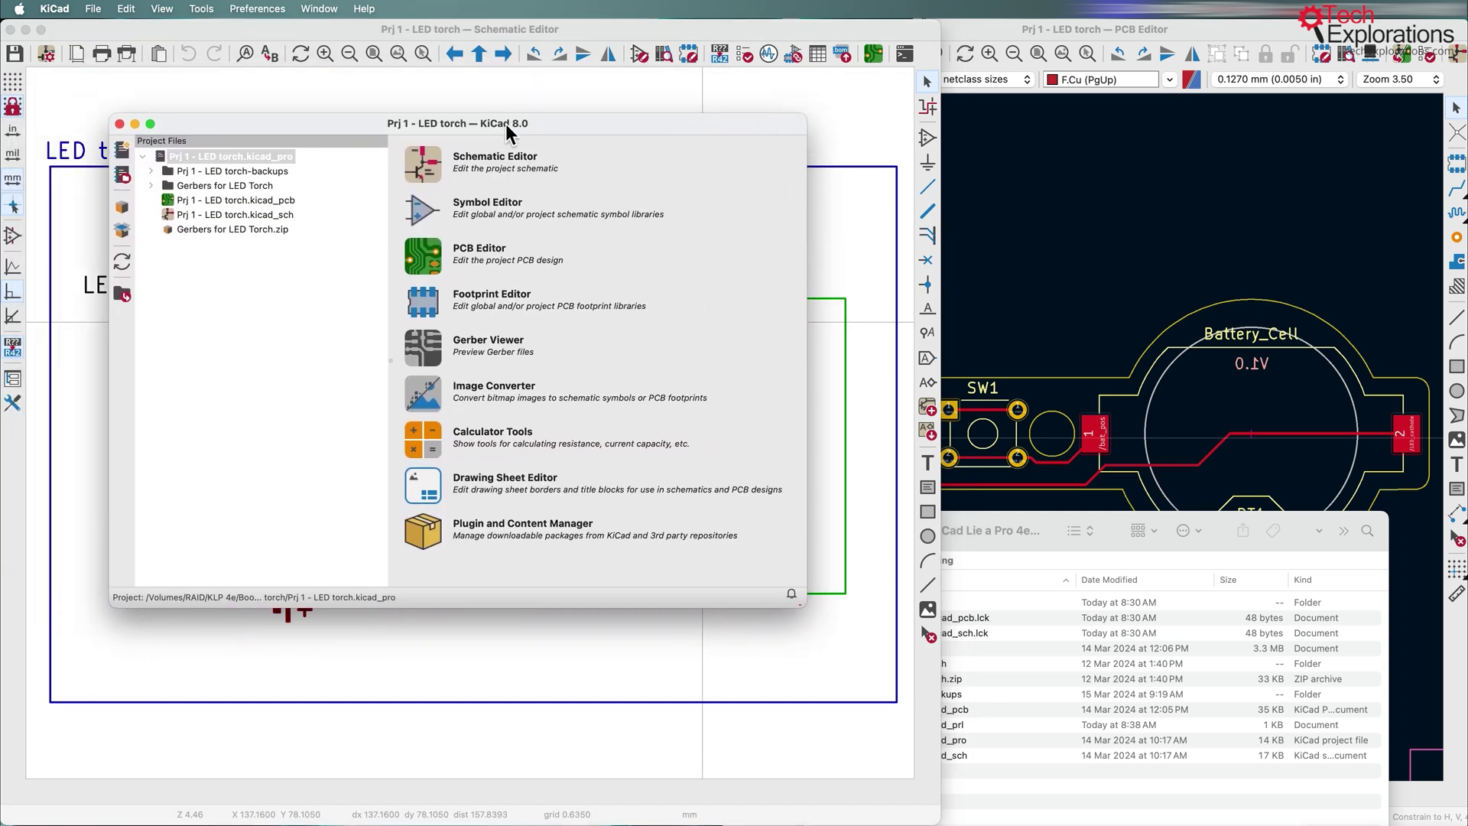
left_click_drag(1156, 528, 1177, 176)
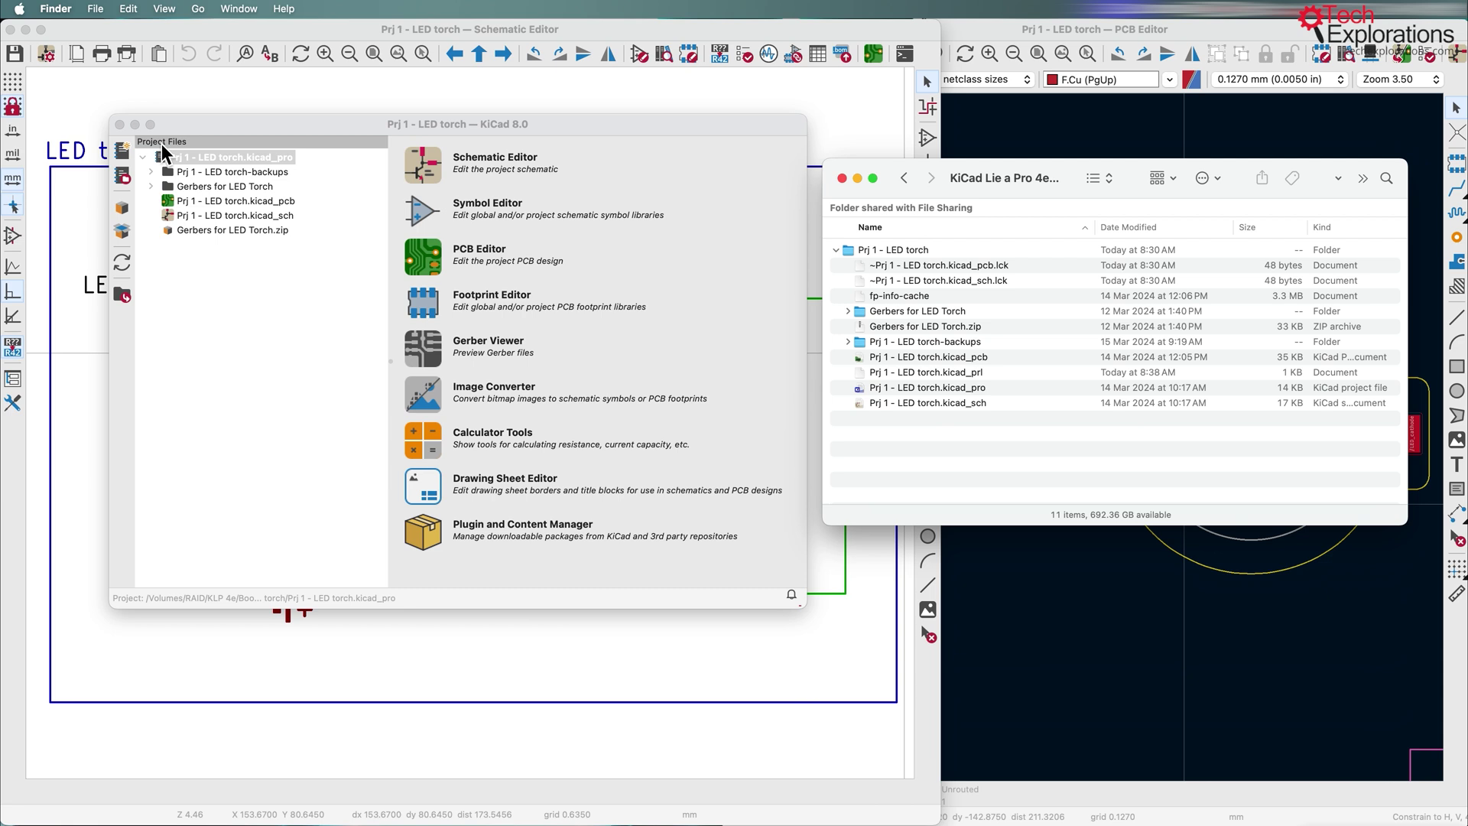
Compare the project files tree with the Finder folder and select Prj 1 - LED torch.kicad_pro in Finder
left_click(250, 123)
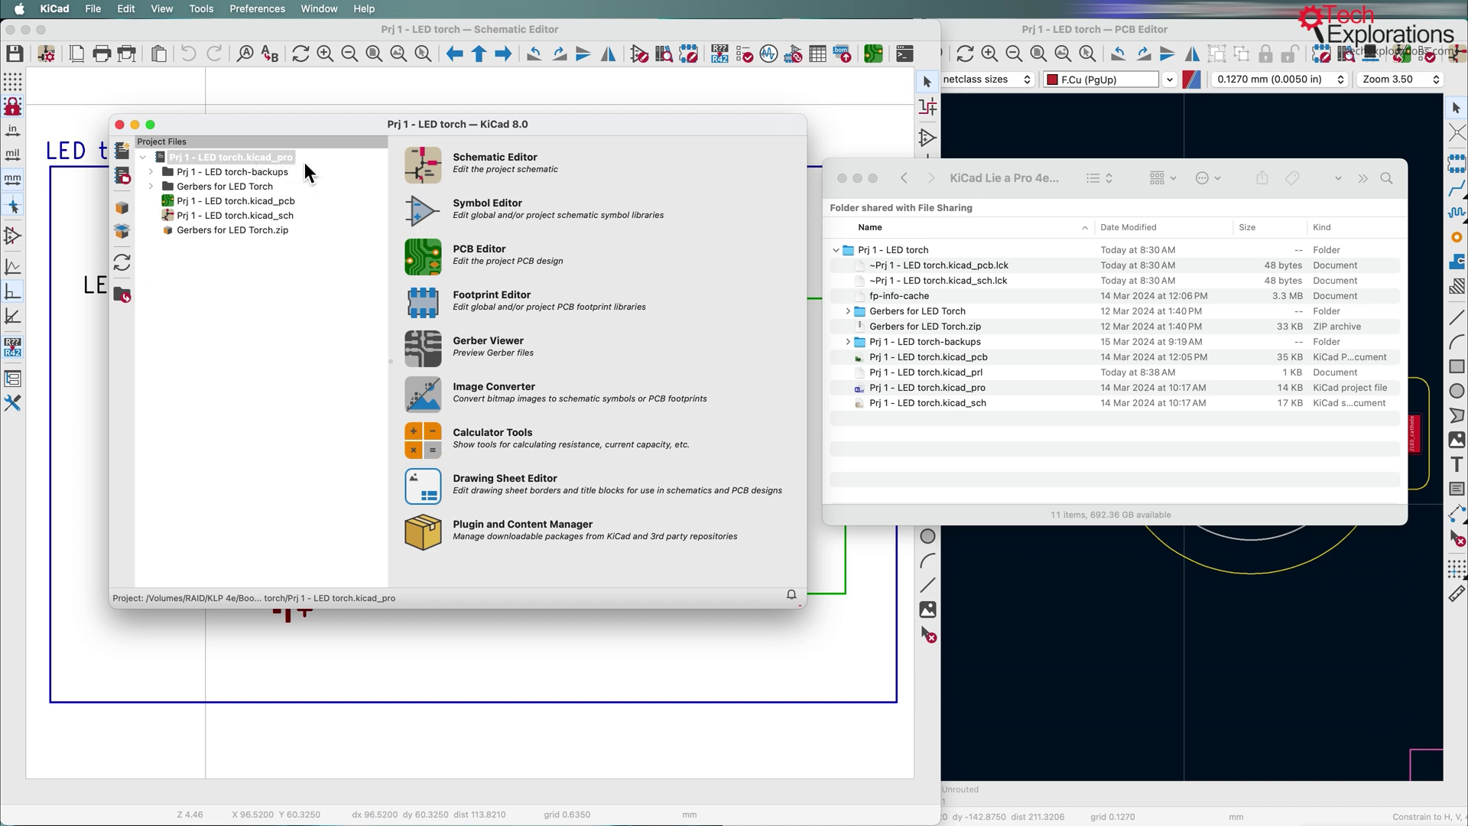
left_click(960, 451)
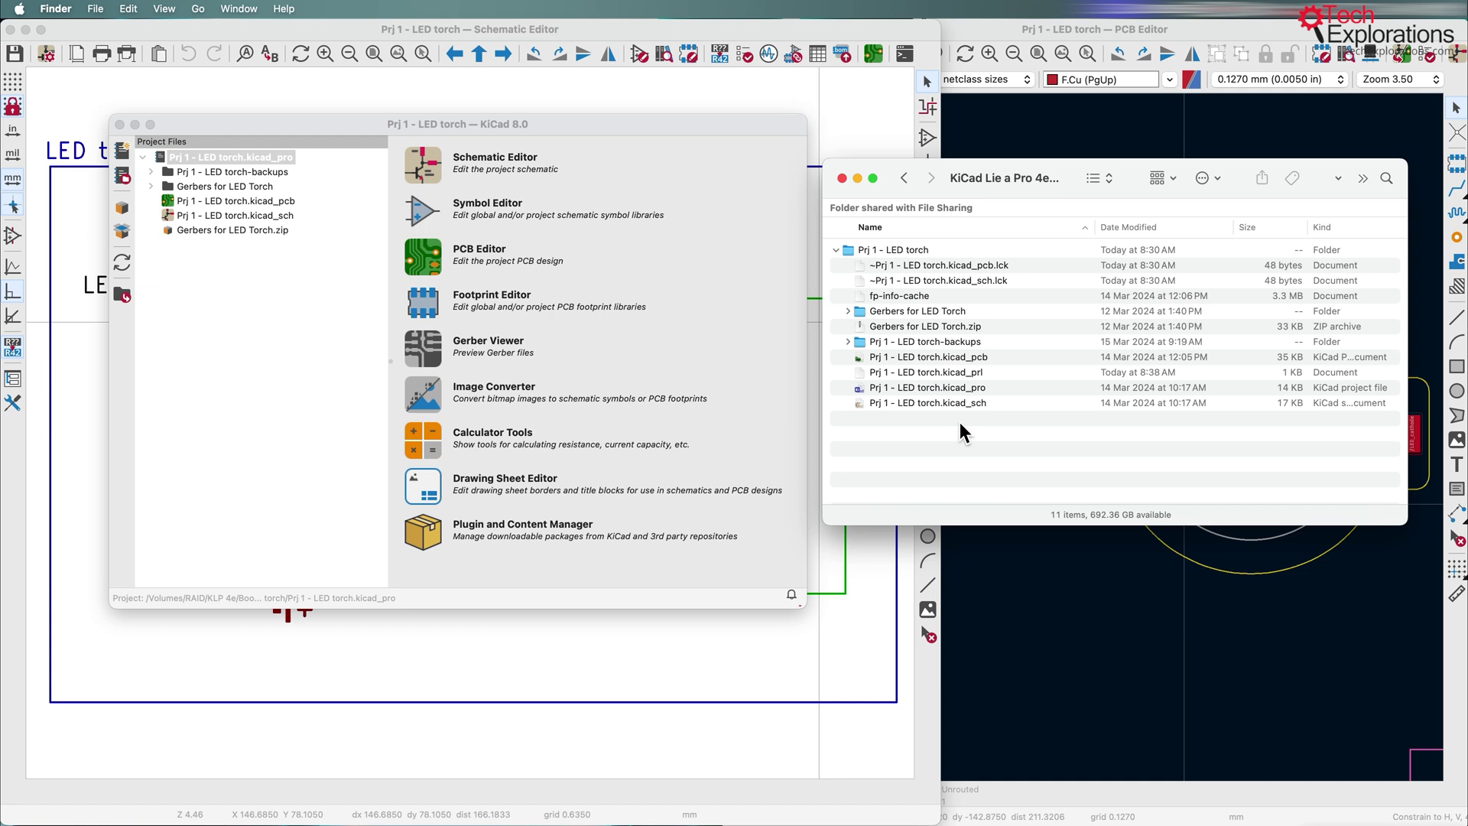
left_click_drag(1006, 181, 1011, 169)
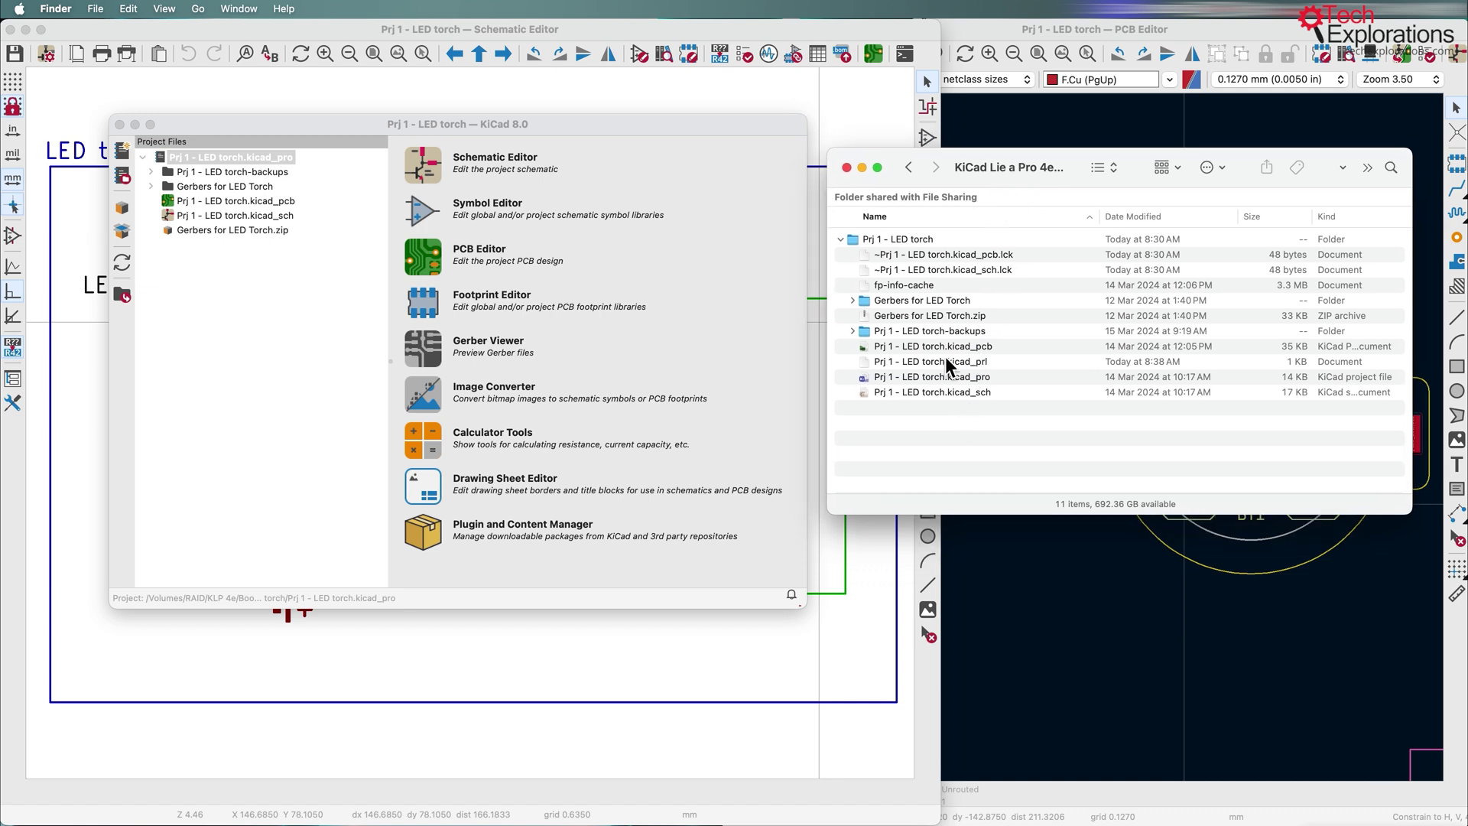
left_click(1004, 379)
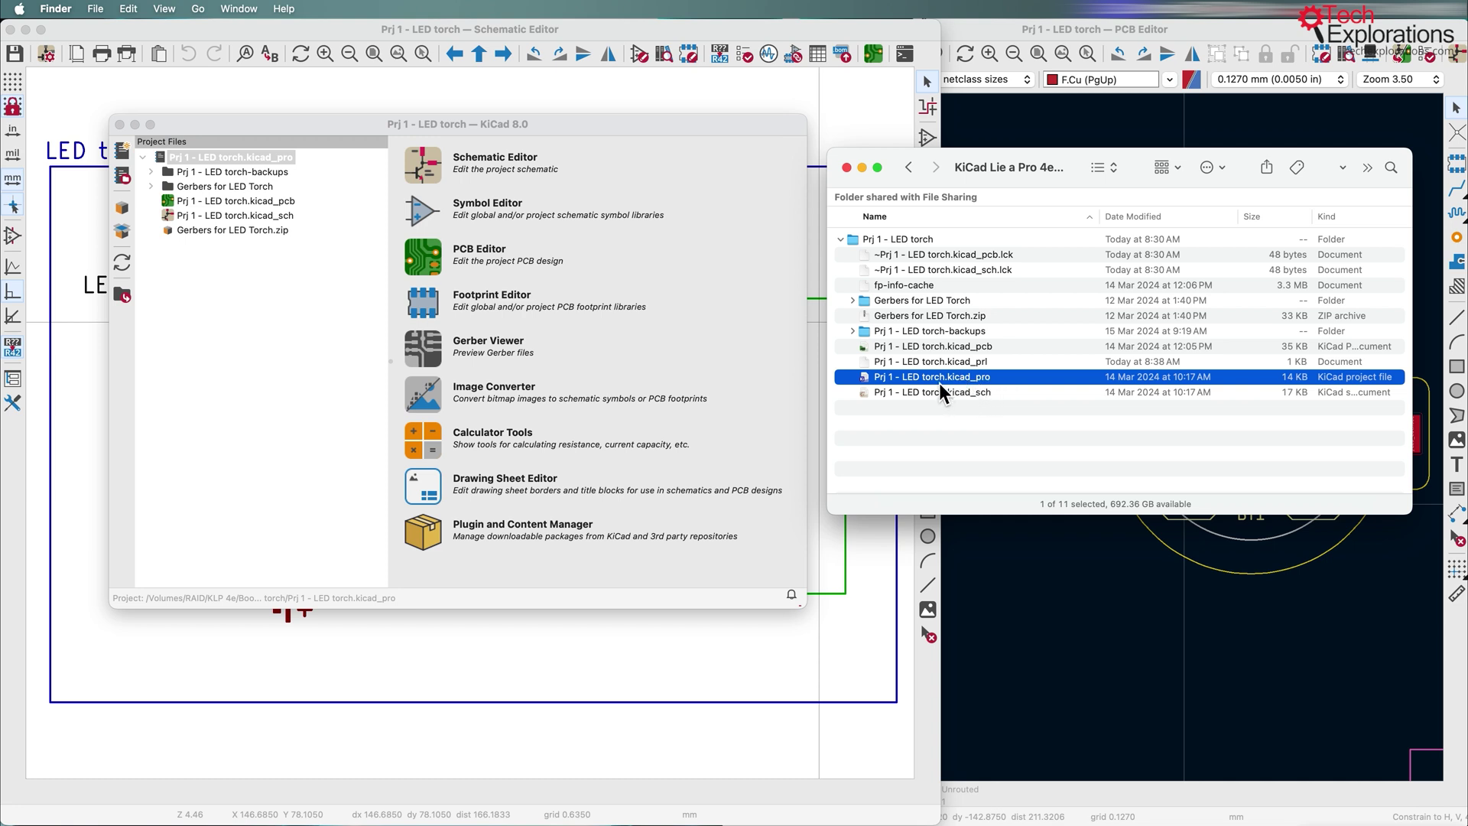
Look through the commands offered for Prj 1 - LED torch.kicad_pro in the project manager and in Finder
left_click(237, 132)
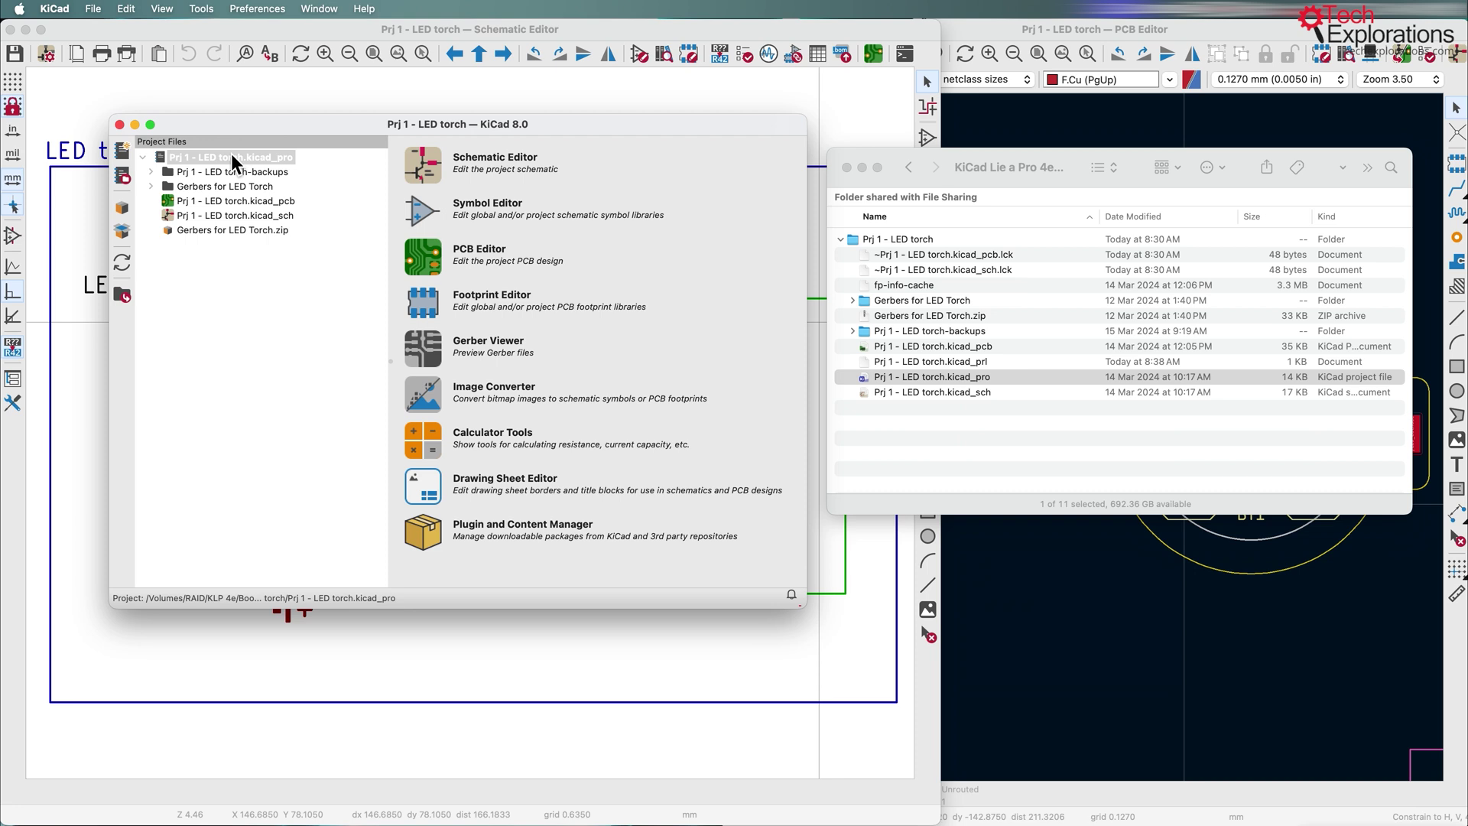
right_click(231, 157)
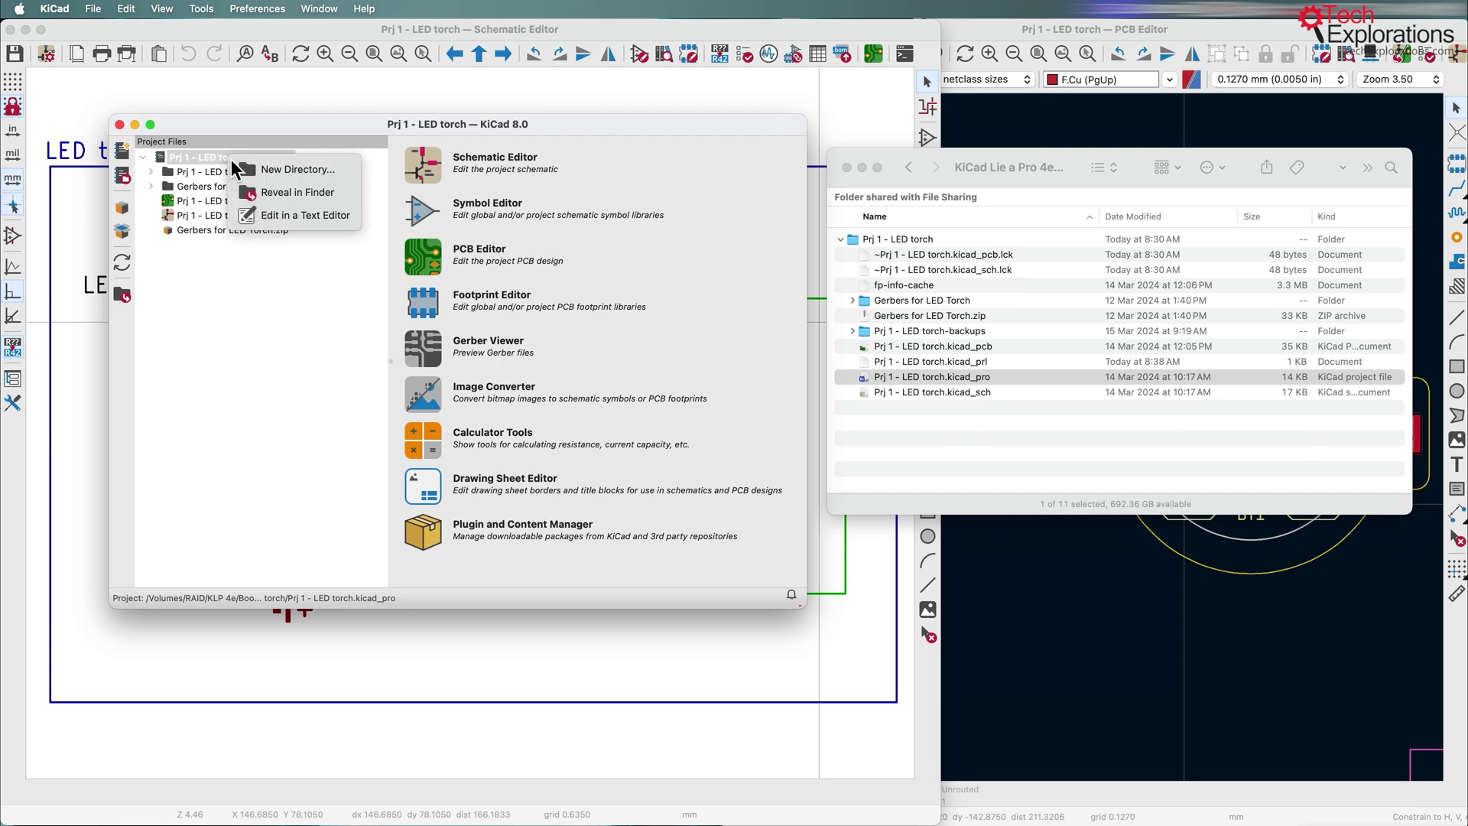
left_click(281, 213)
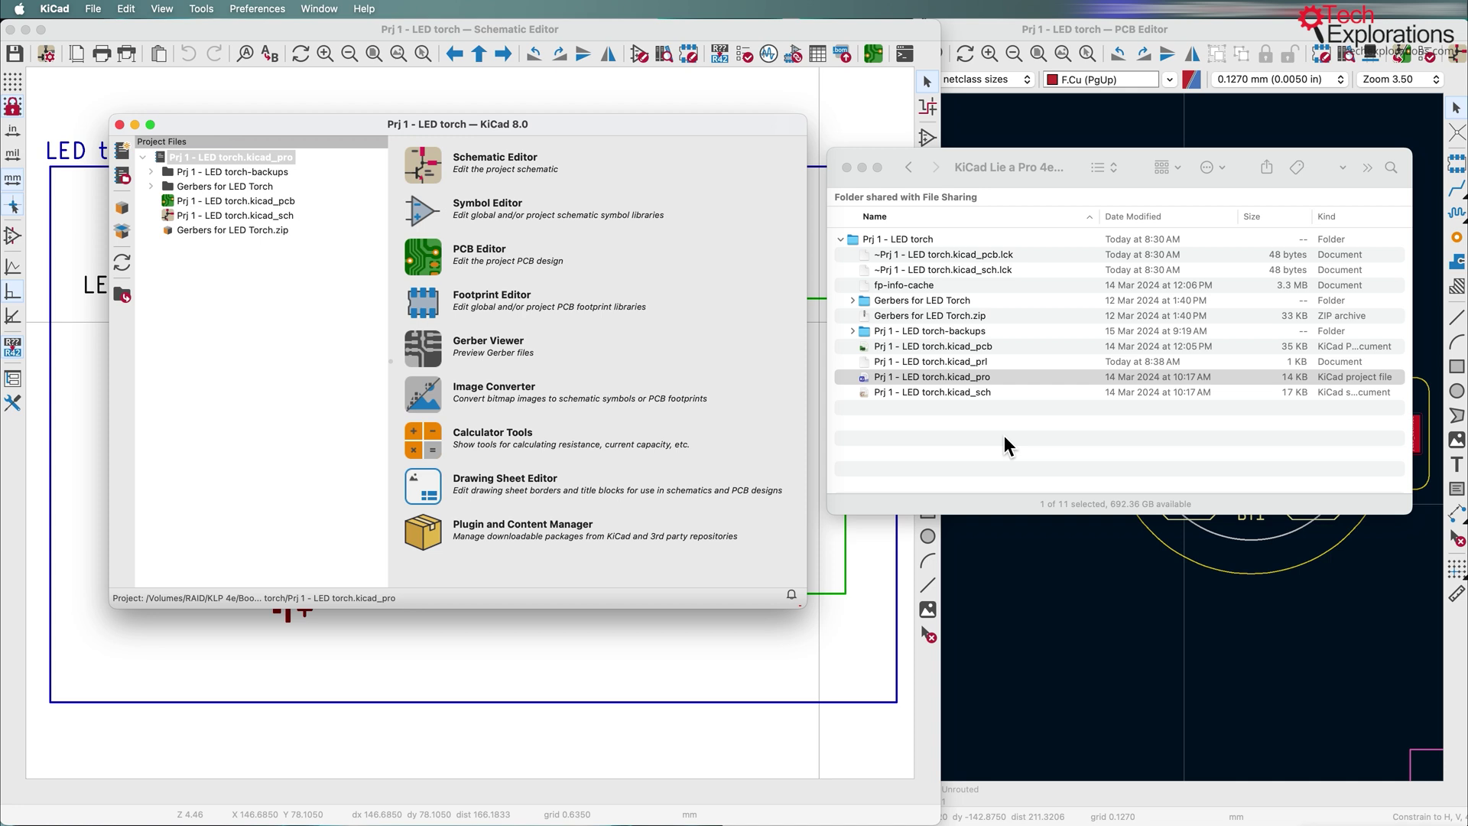
right_click(923, 378)
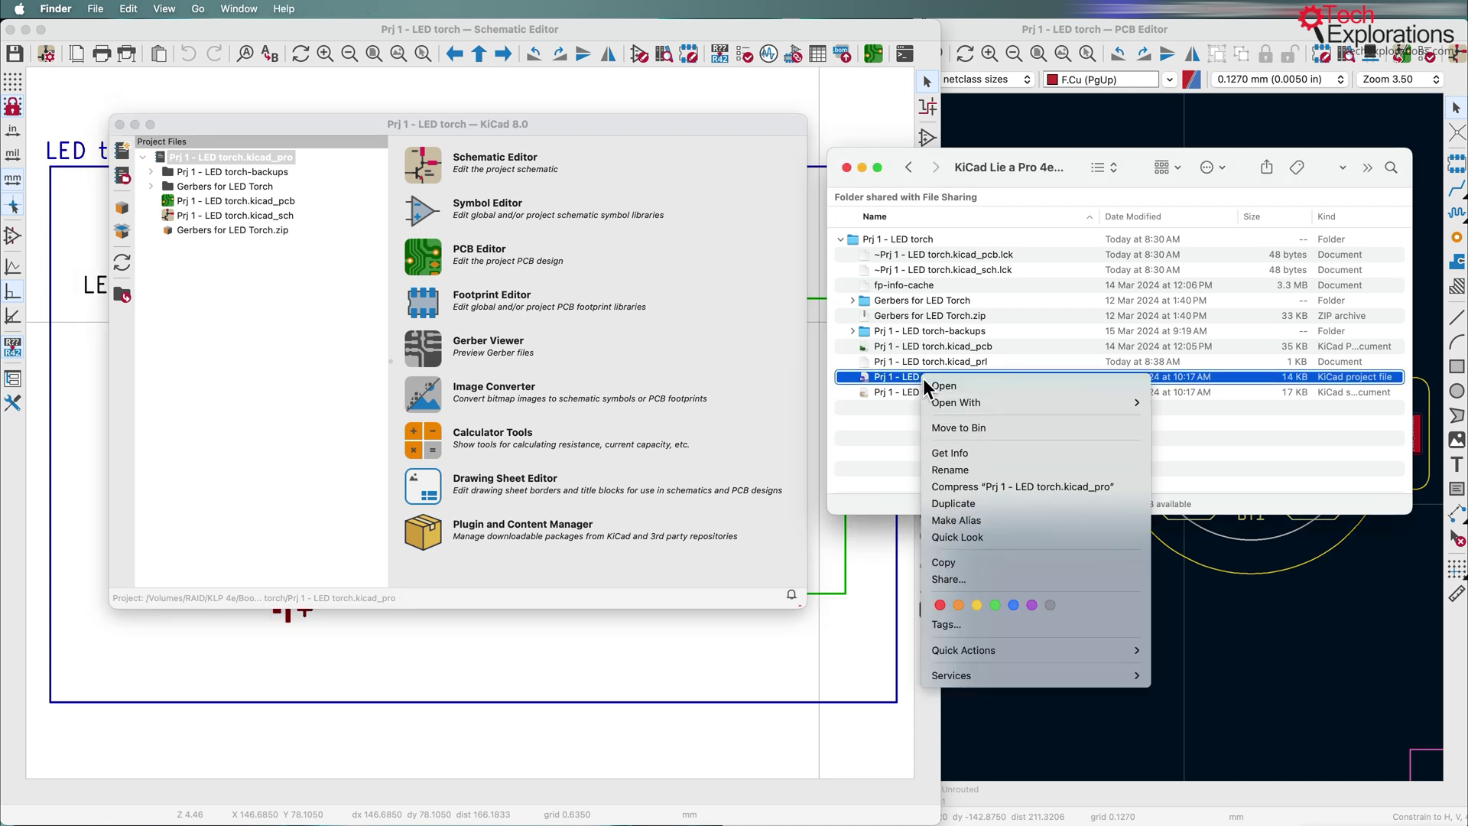
mouse_move(1011, 402)
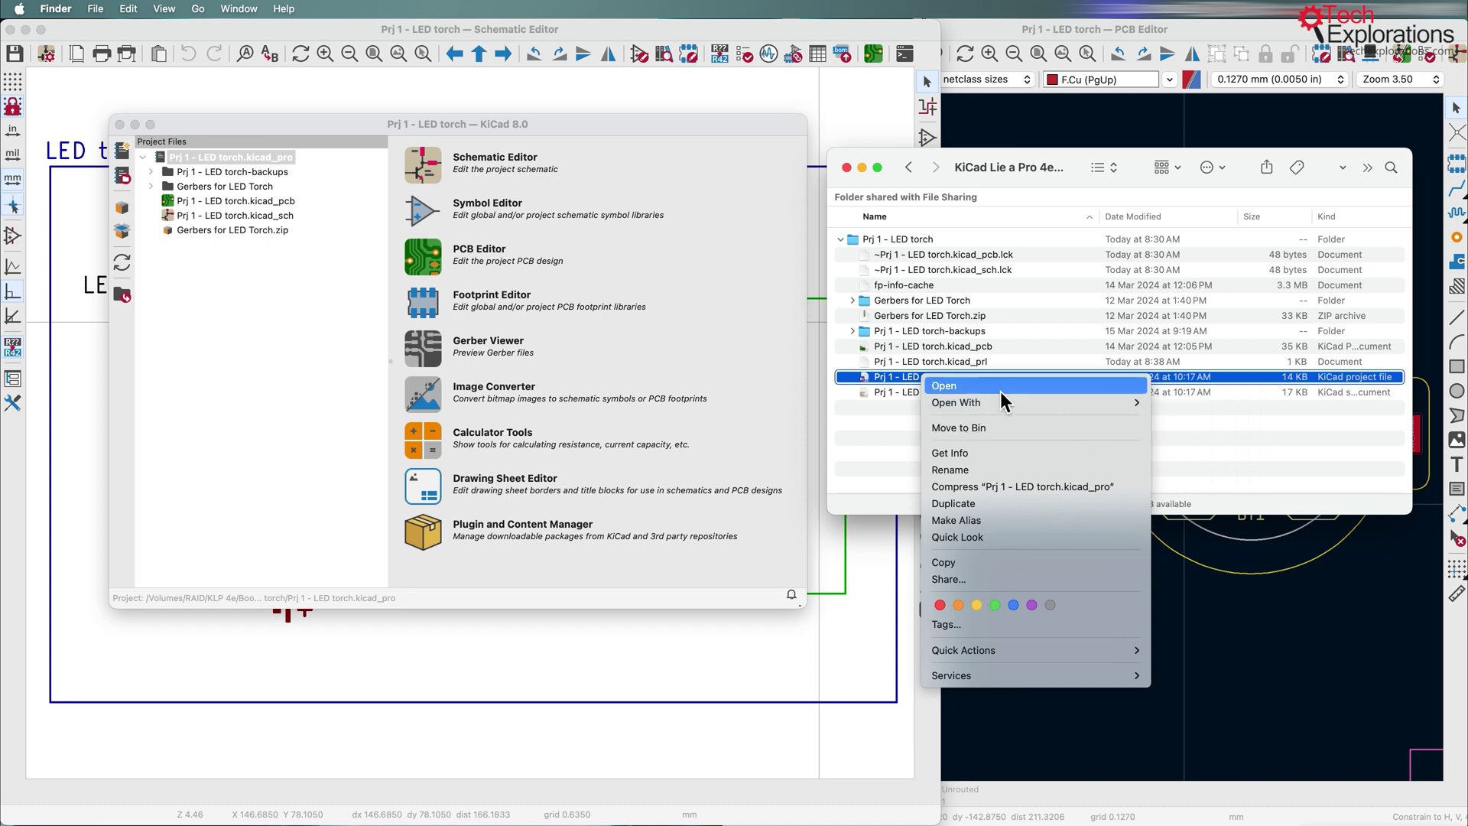
key("Escape")
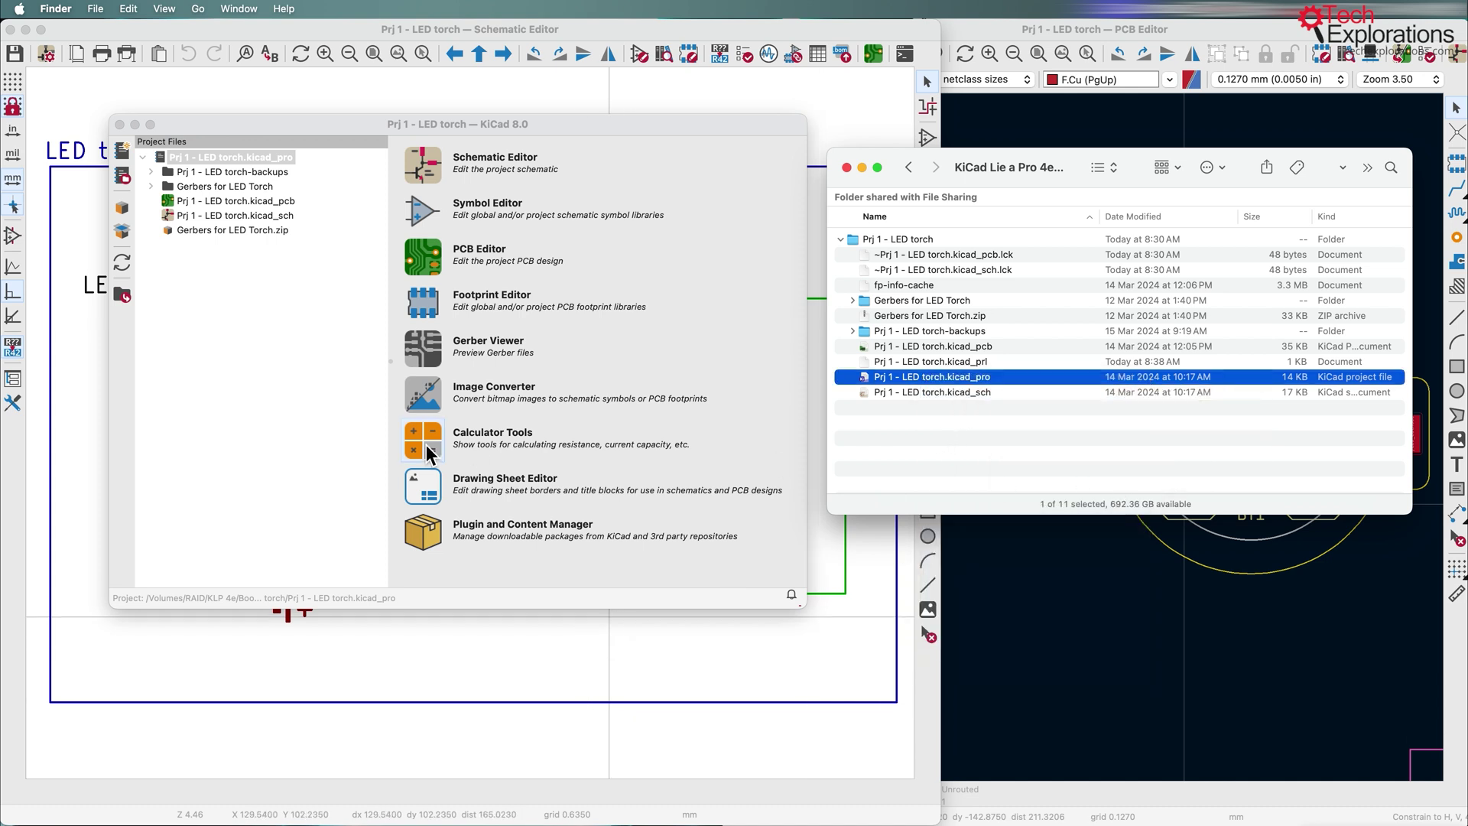
Open Prj 1 - LED torch.kicad_pro from the project files in a text editor, examine its contents and close it
left_click(268, 413)
right_click(208, 161)
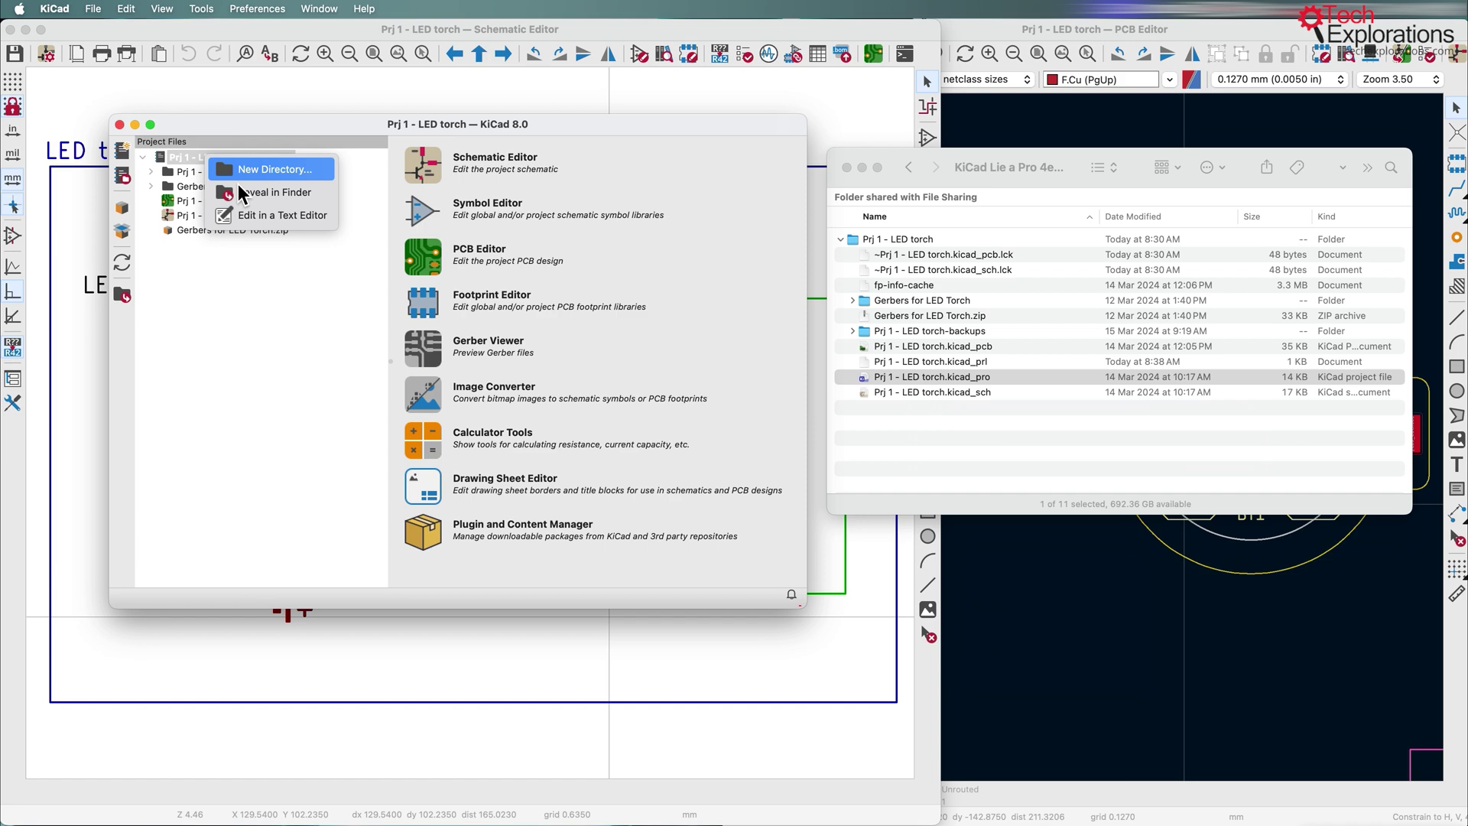
left_click(248, 217)
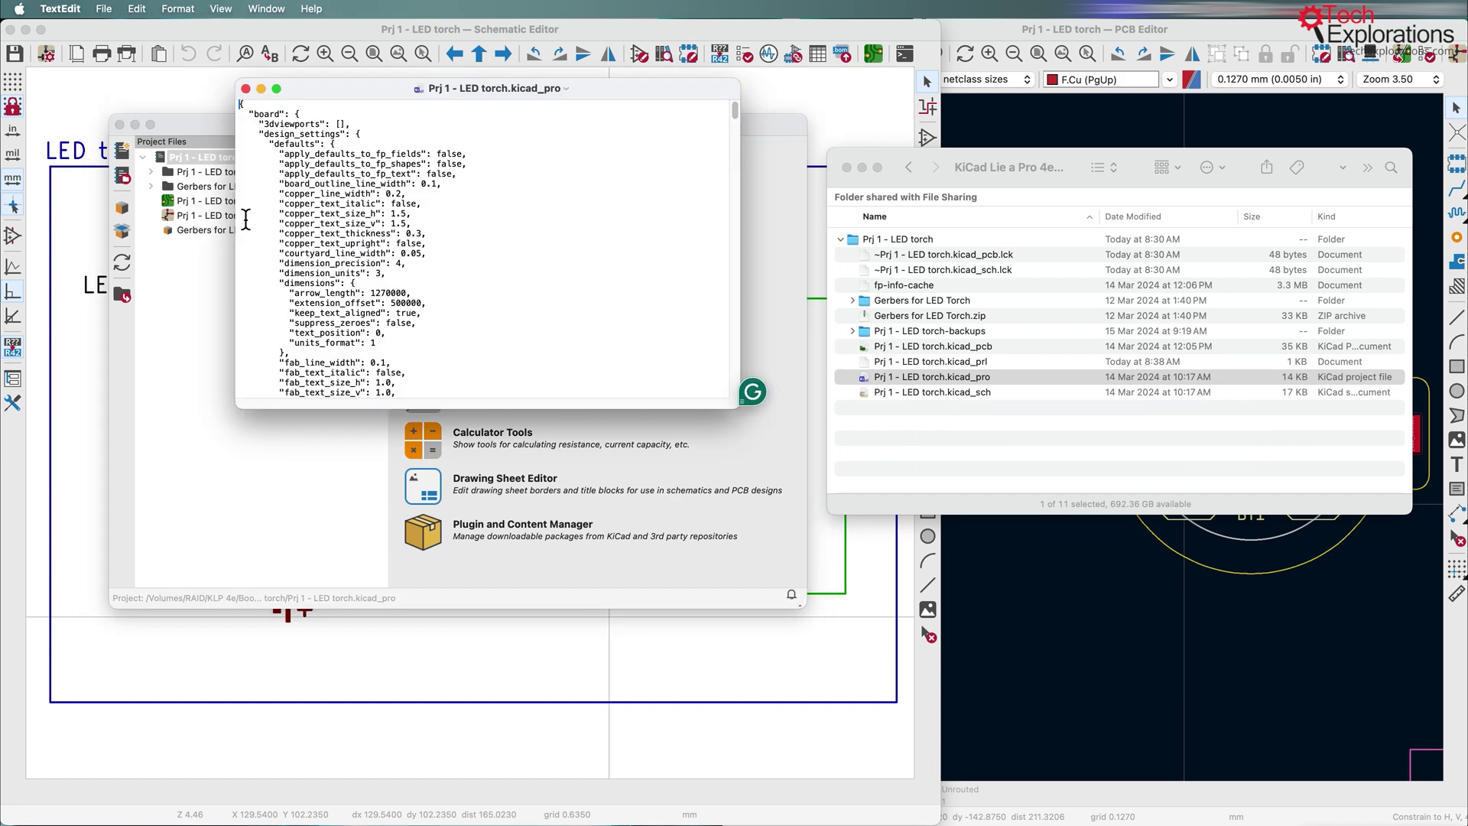
mouse_move(732, 122)
left_mouse_down()
mouse_move(740, 393)
mouse_move(736, 115)
left_mouse_up()
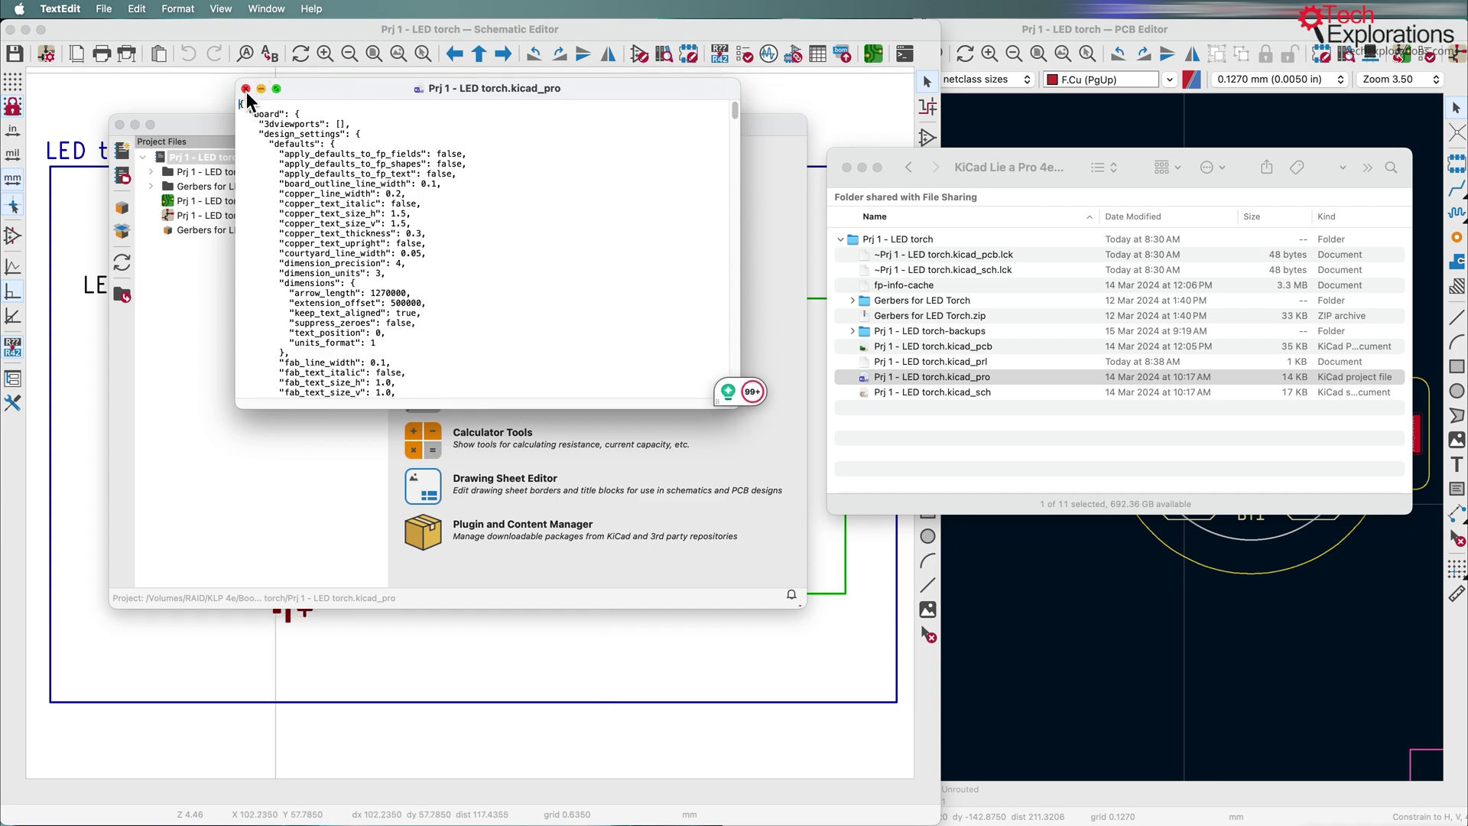
left_click(246, 89)
Locate the project's .kicad_pcb and .kicad_sch files in both the project files tree and the Finder folder
left_click(280, 318)
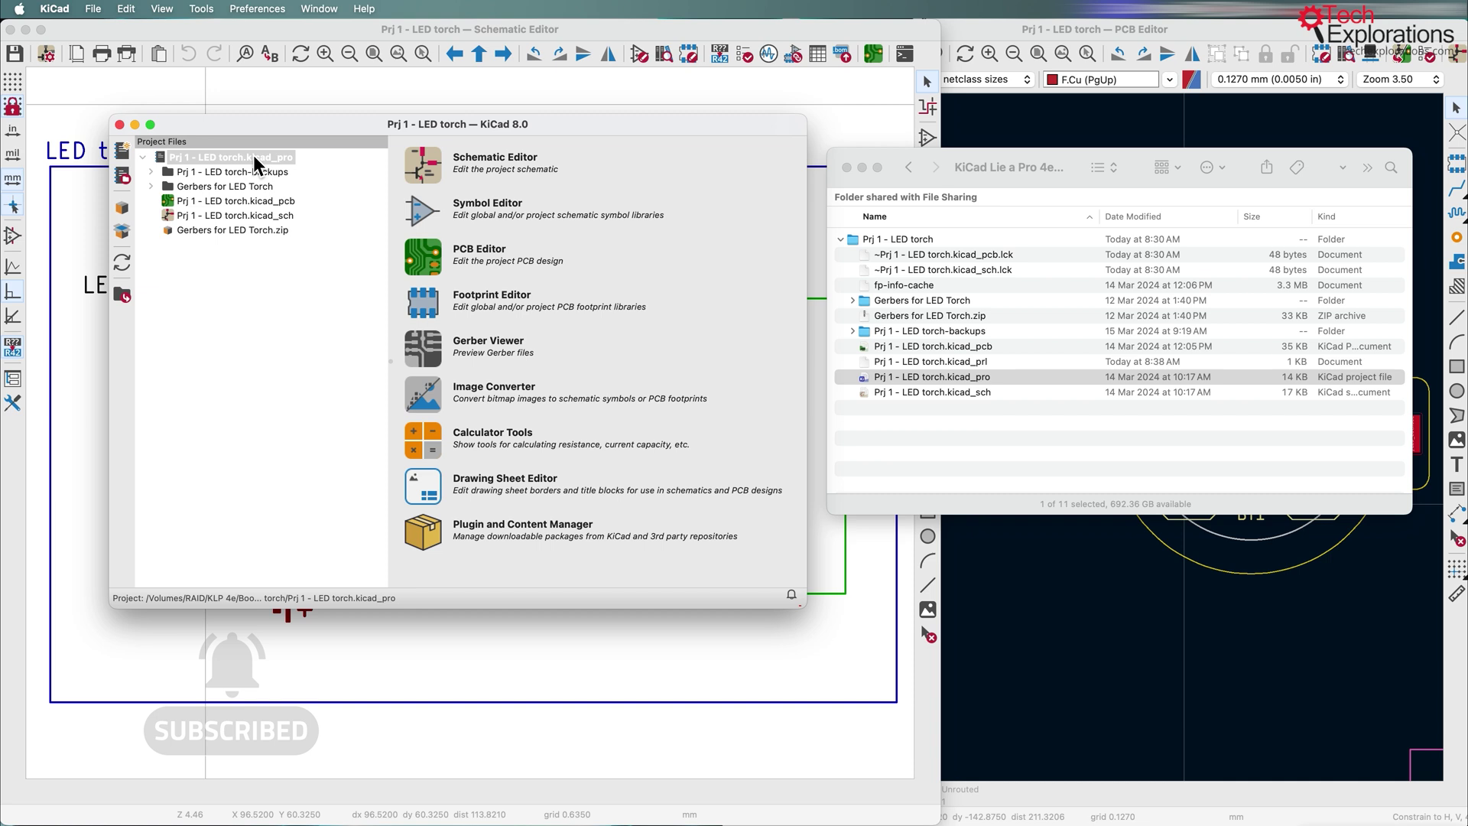
left_click(250, 202)
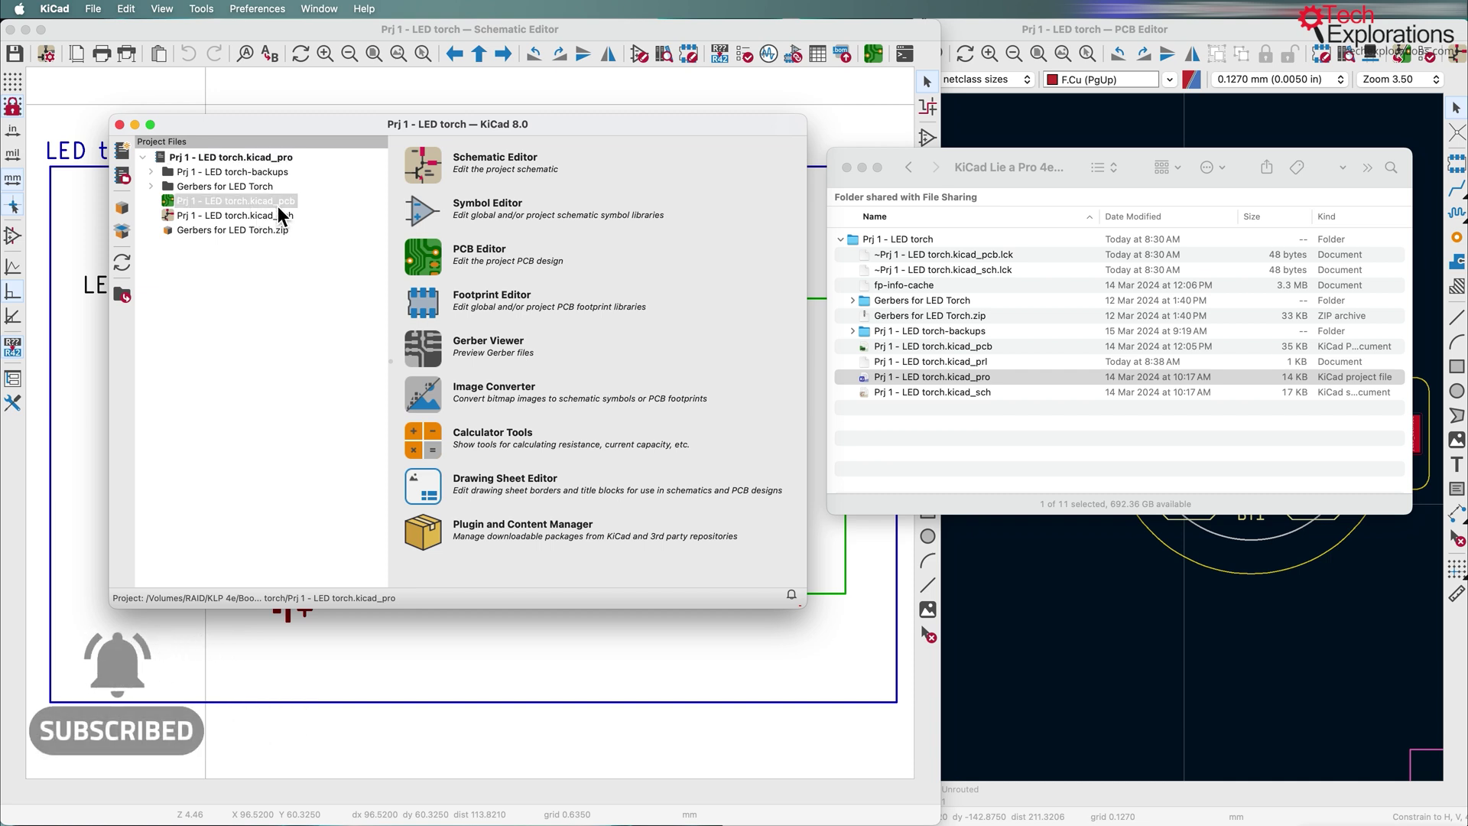
left_click(276, 218)
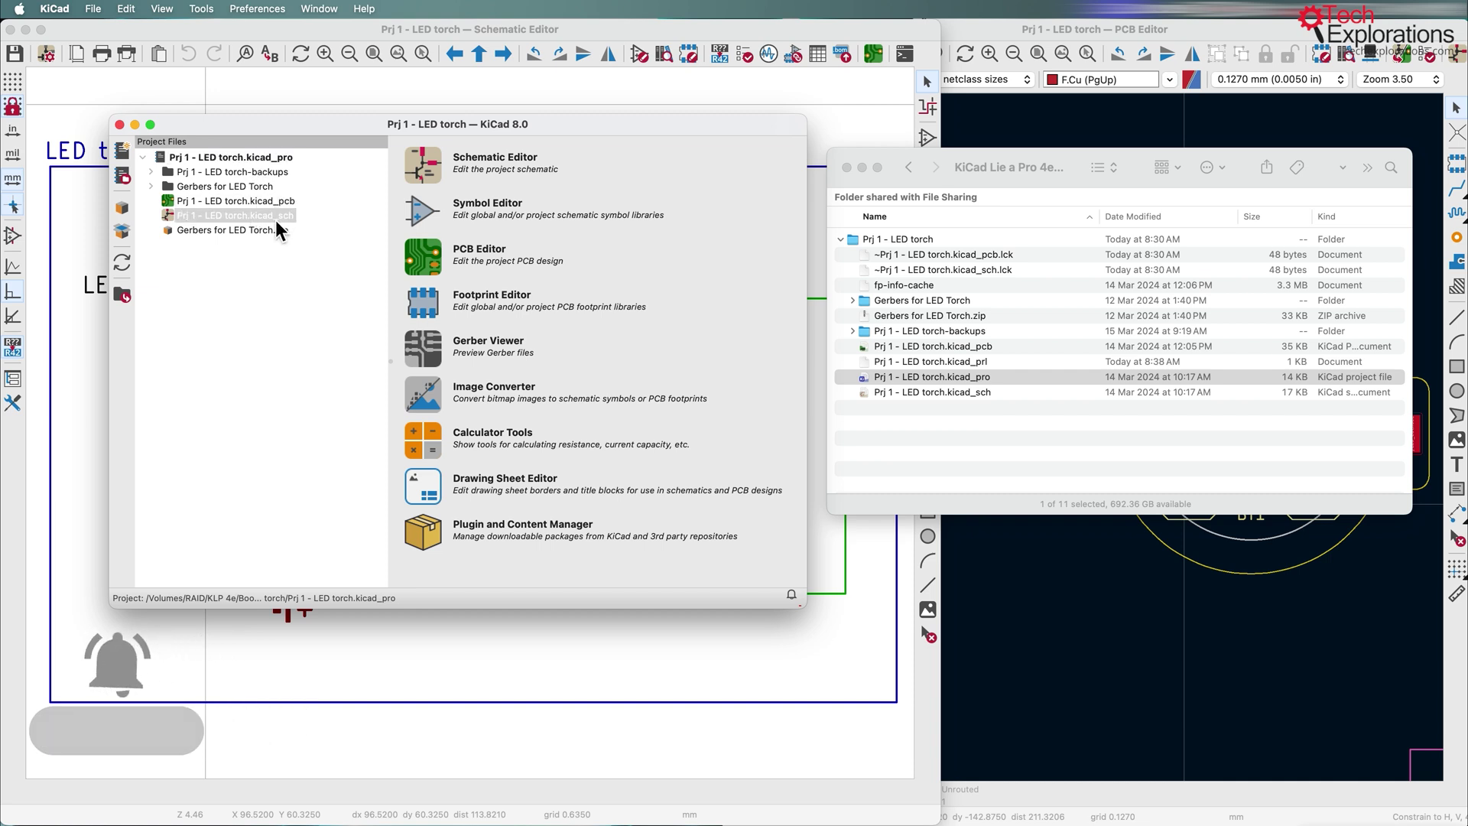
left_click(1003, 423)
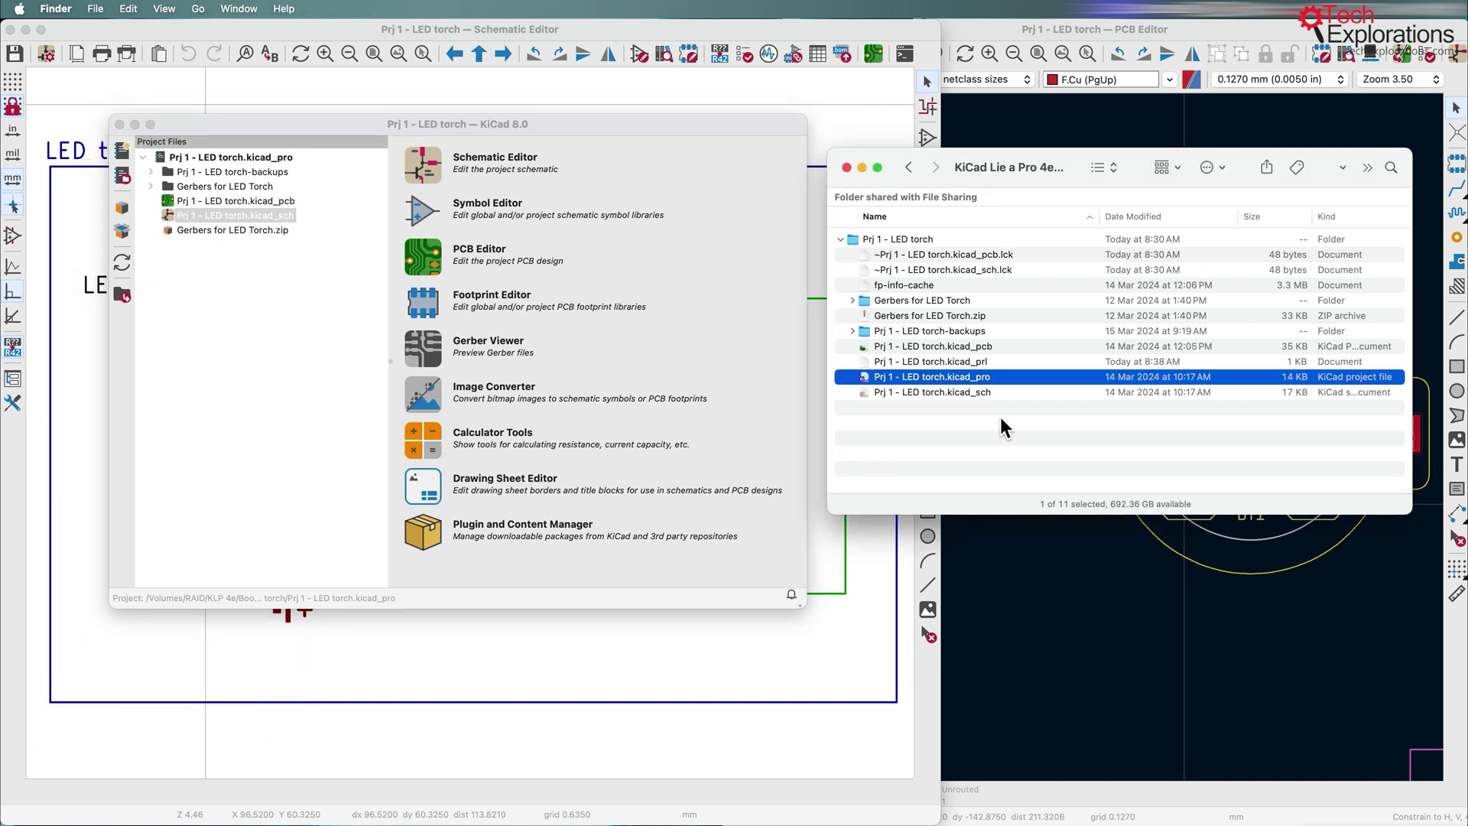
left_click(987, 351)
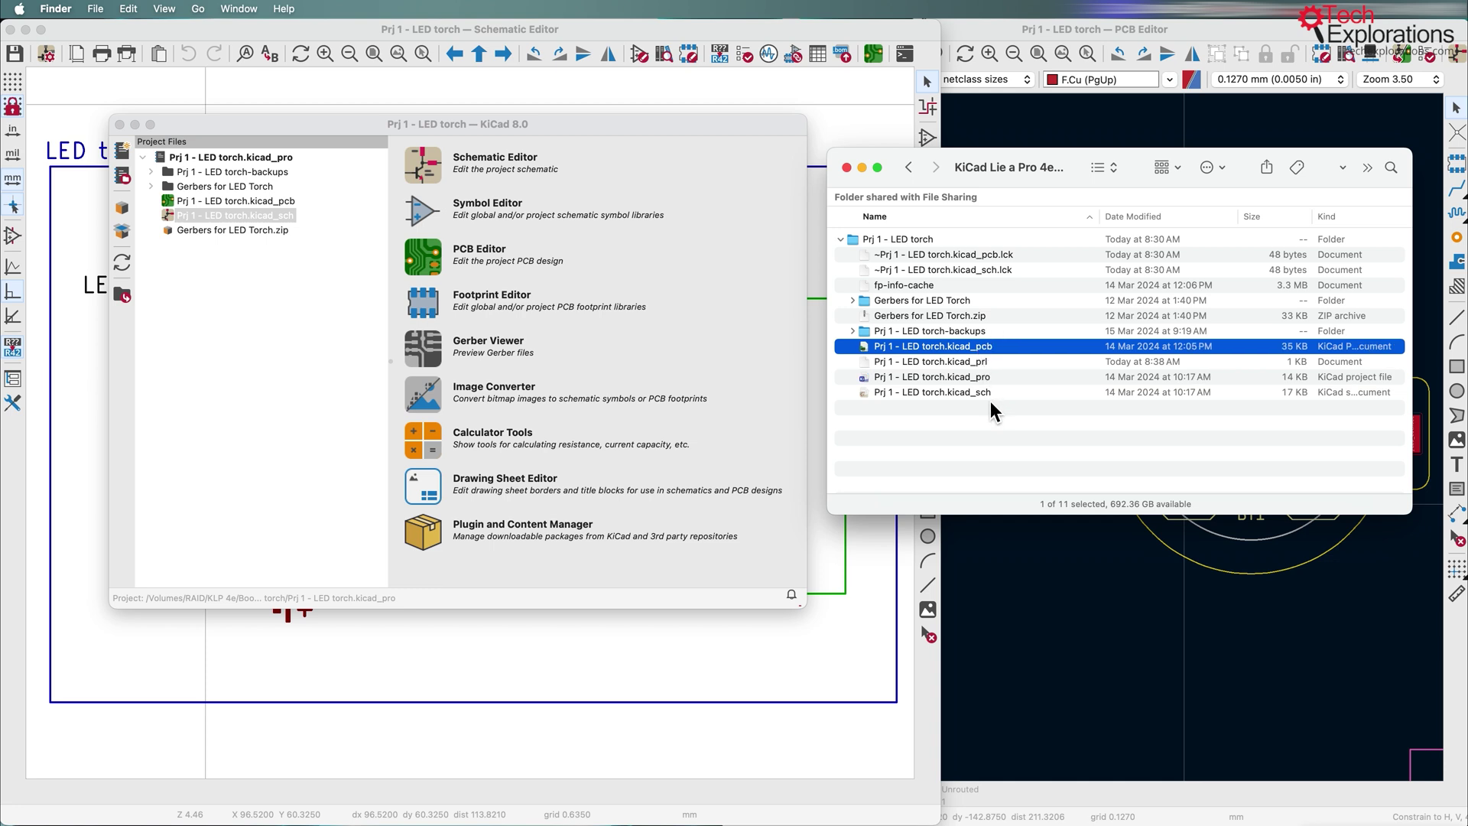
left_click(986, 395)
Open Prj 1 - LED torch.kicad_sch from the project files tree, and return to the project manager window
left_click(238, 218)
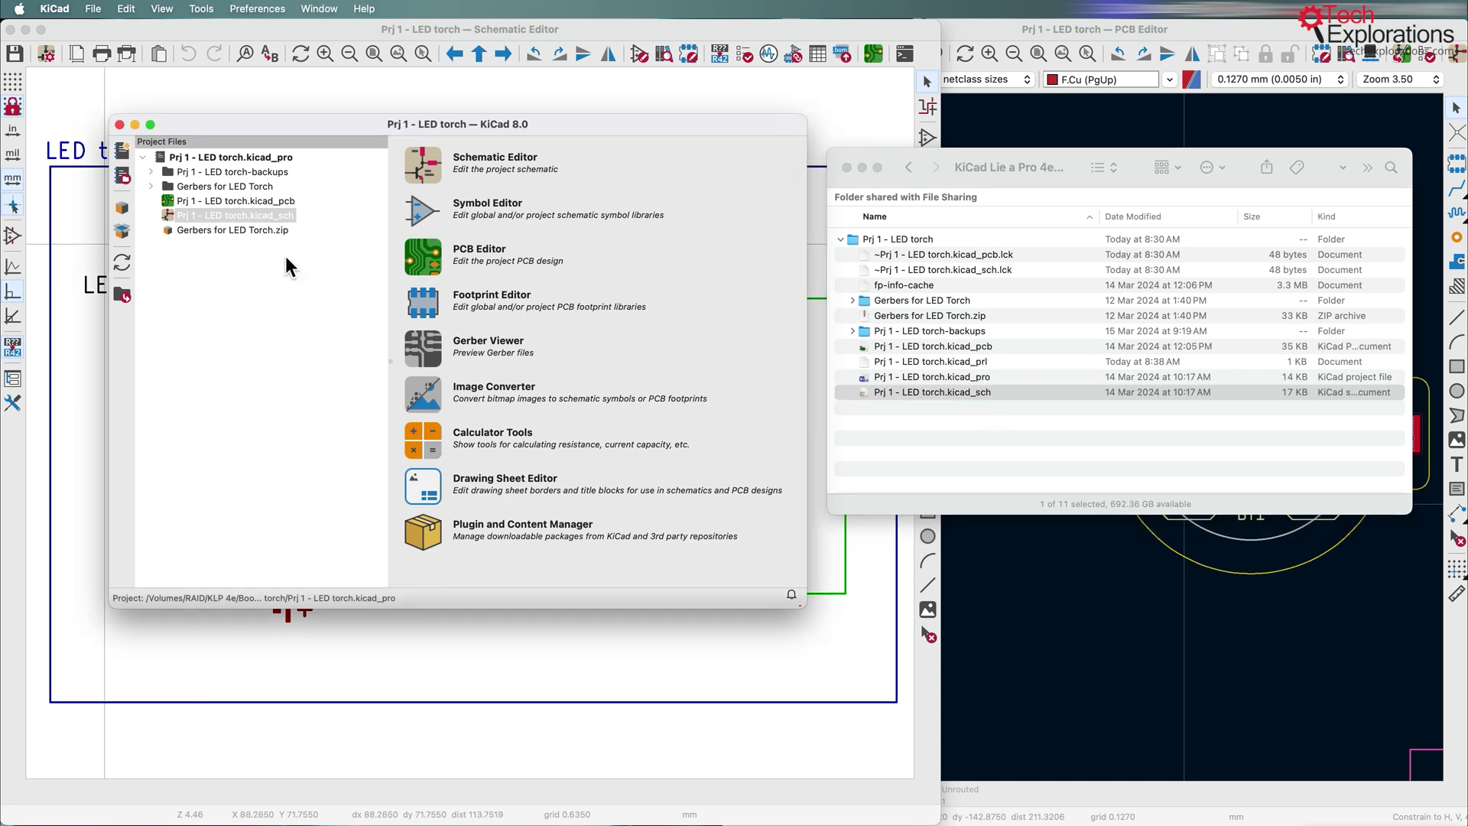
double_click(239, 219)
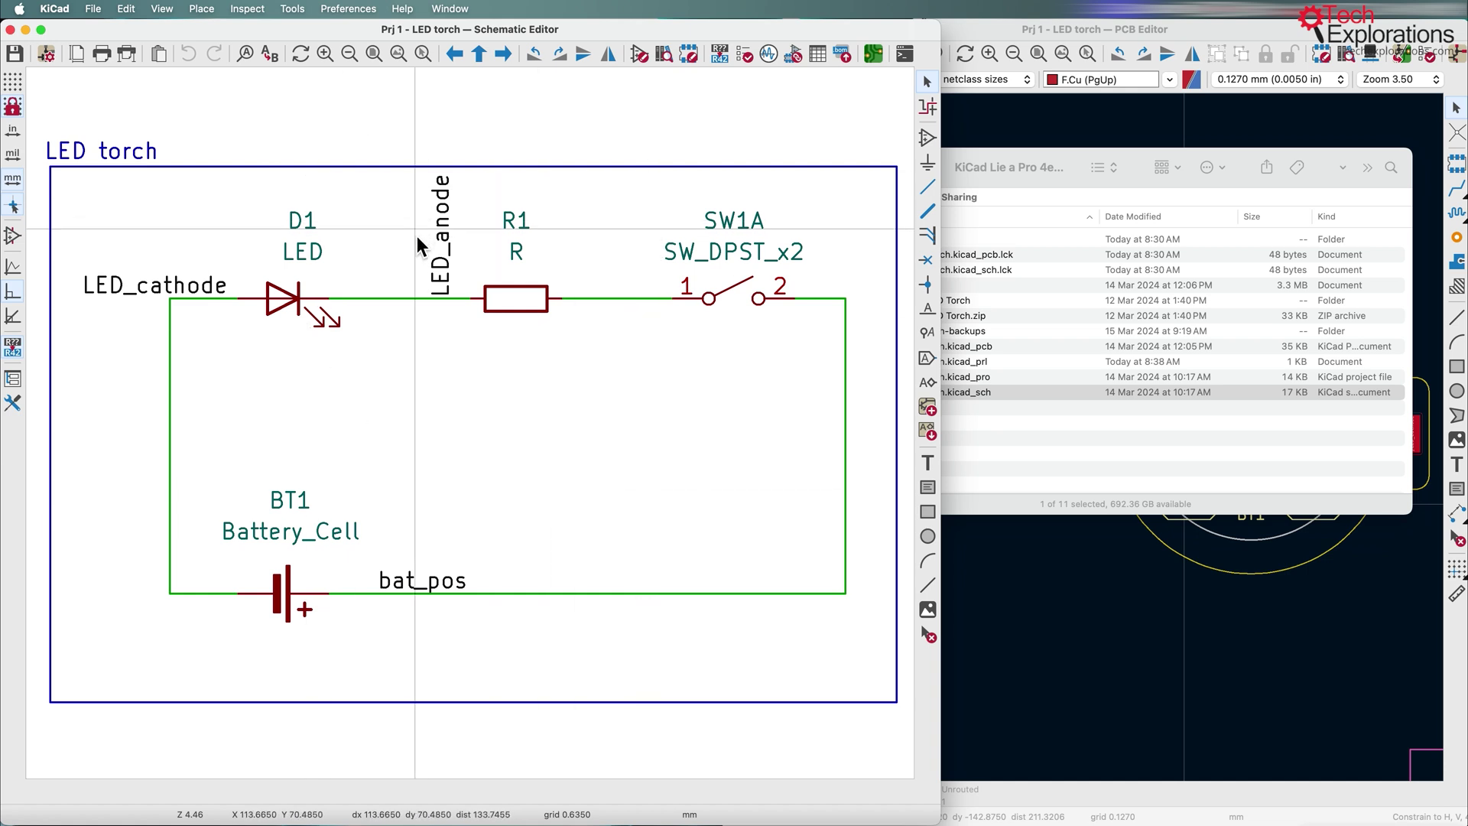
left_click(450, 8)
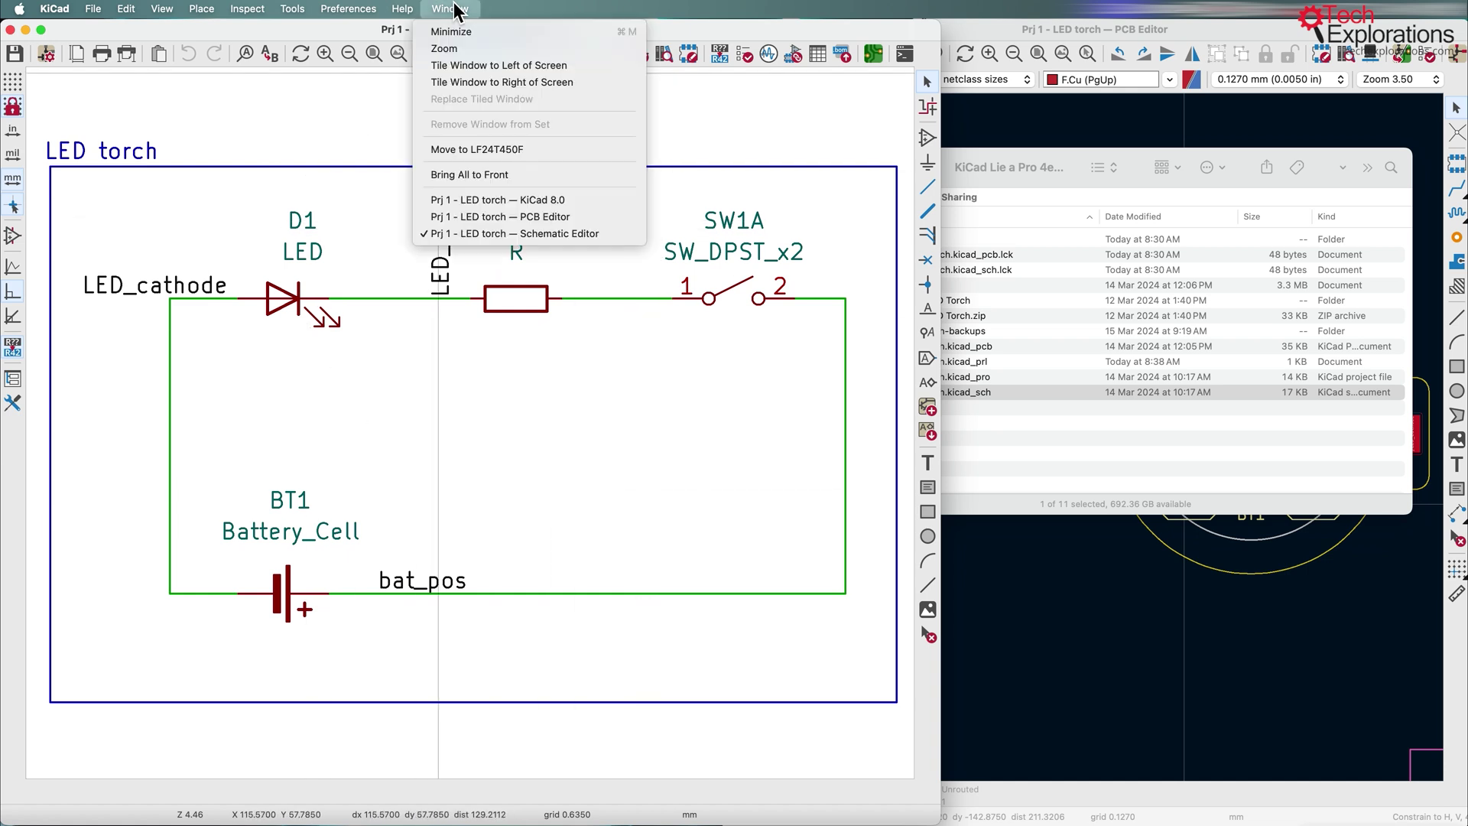
left_click(478, 202)
Open Prj 1 - LED torch.kicad_pcb from the project files tree, and return to the project manager window
key("Up")
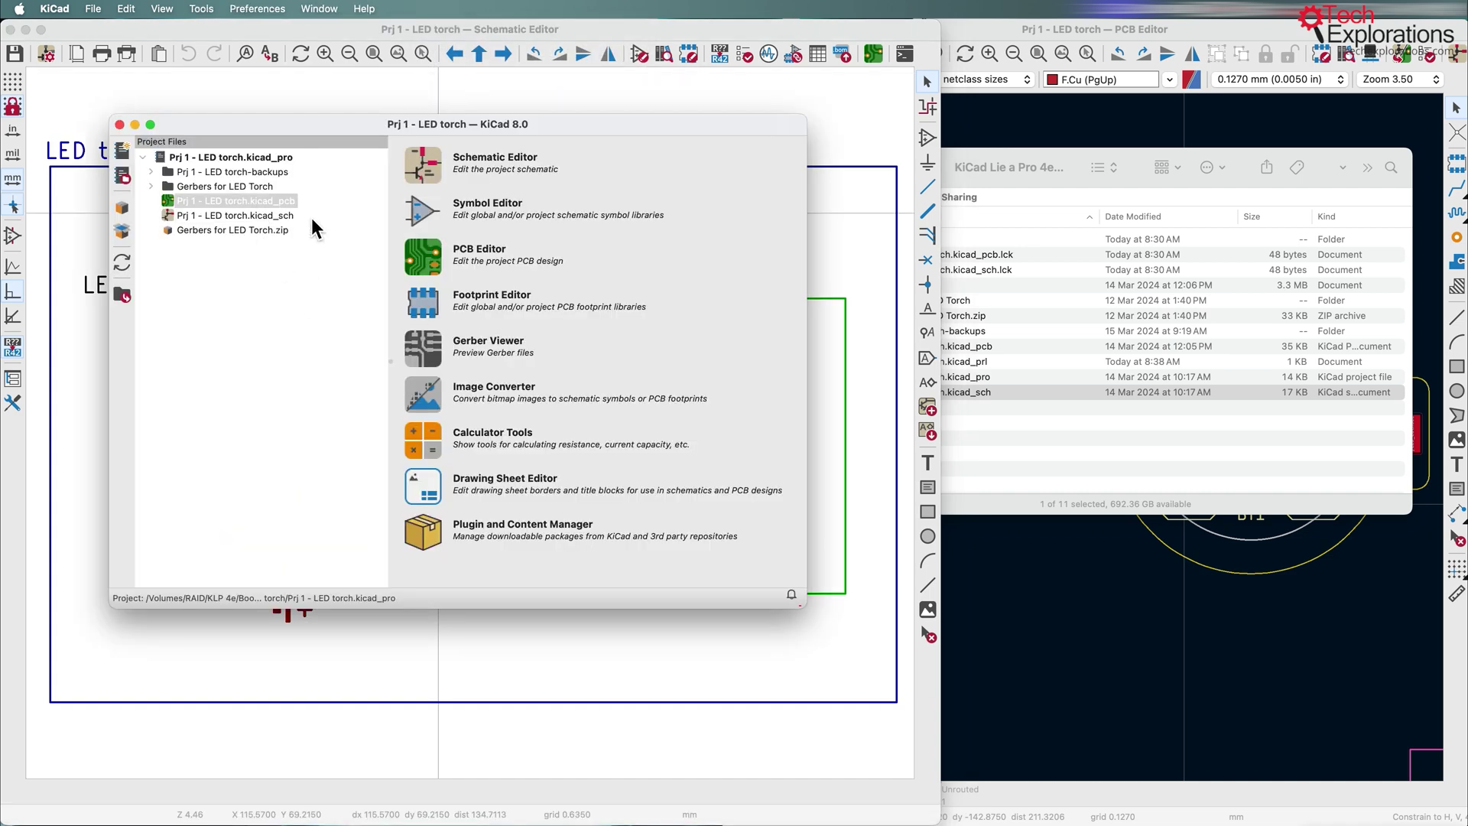
double_click(274, 204)
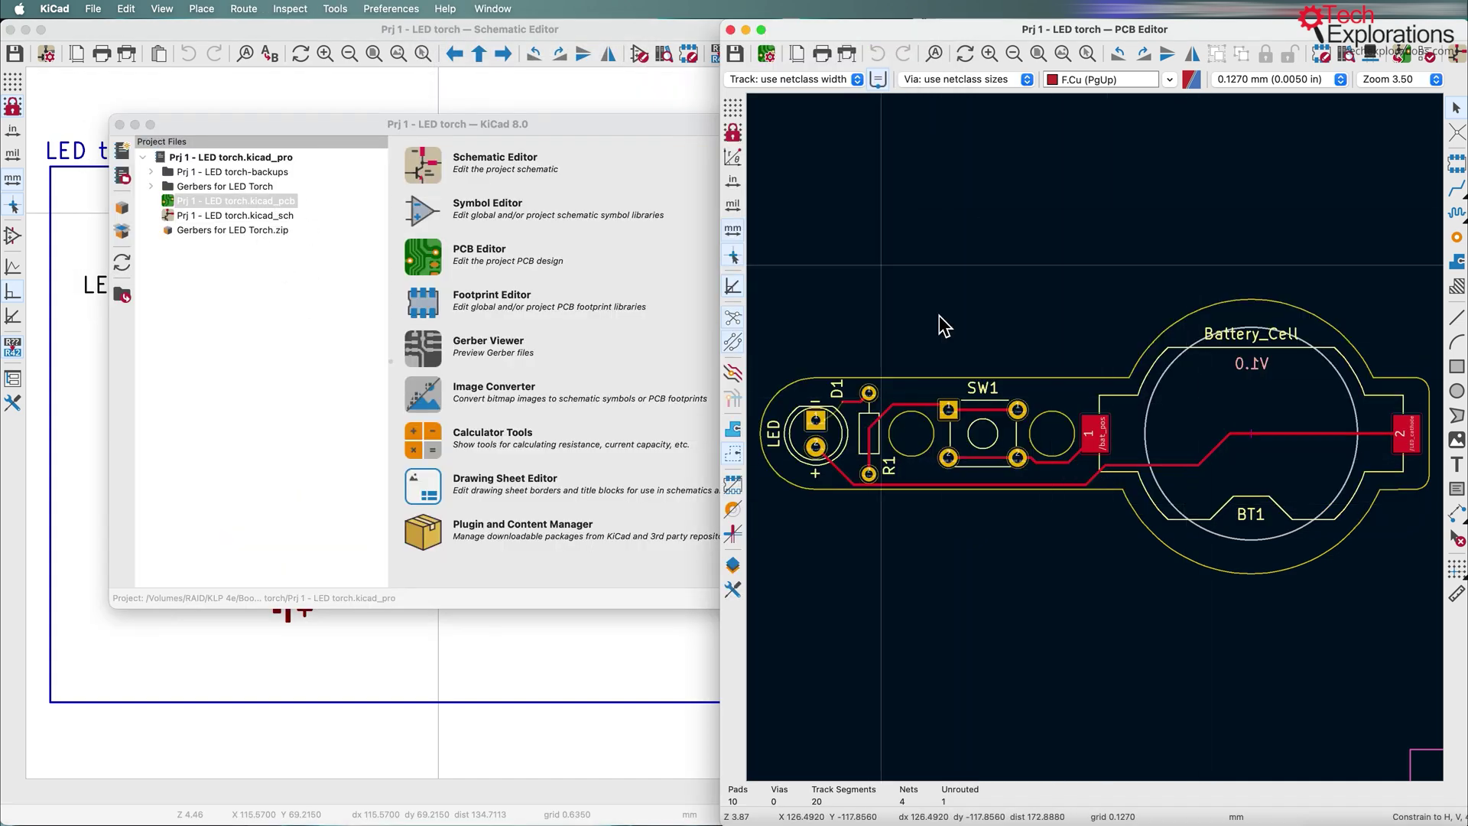
left_click(289, 127)
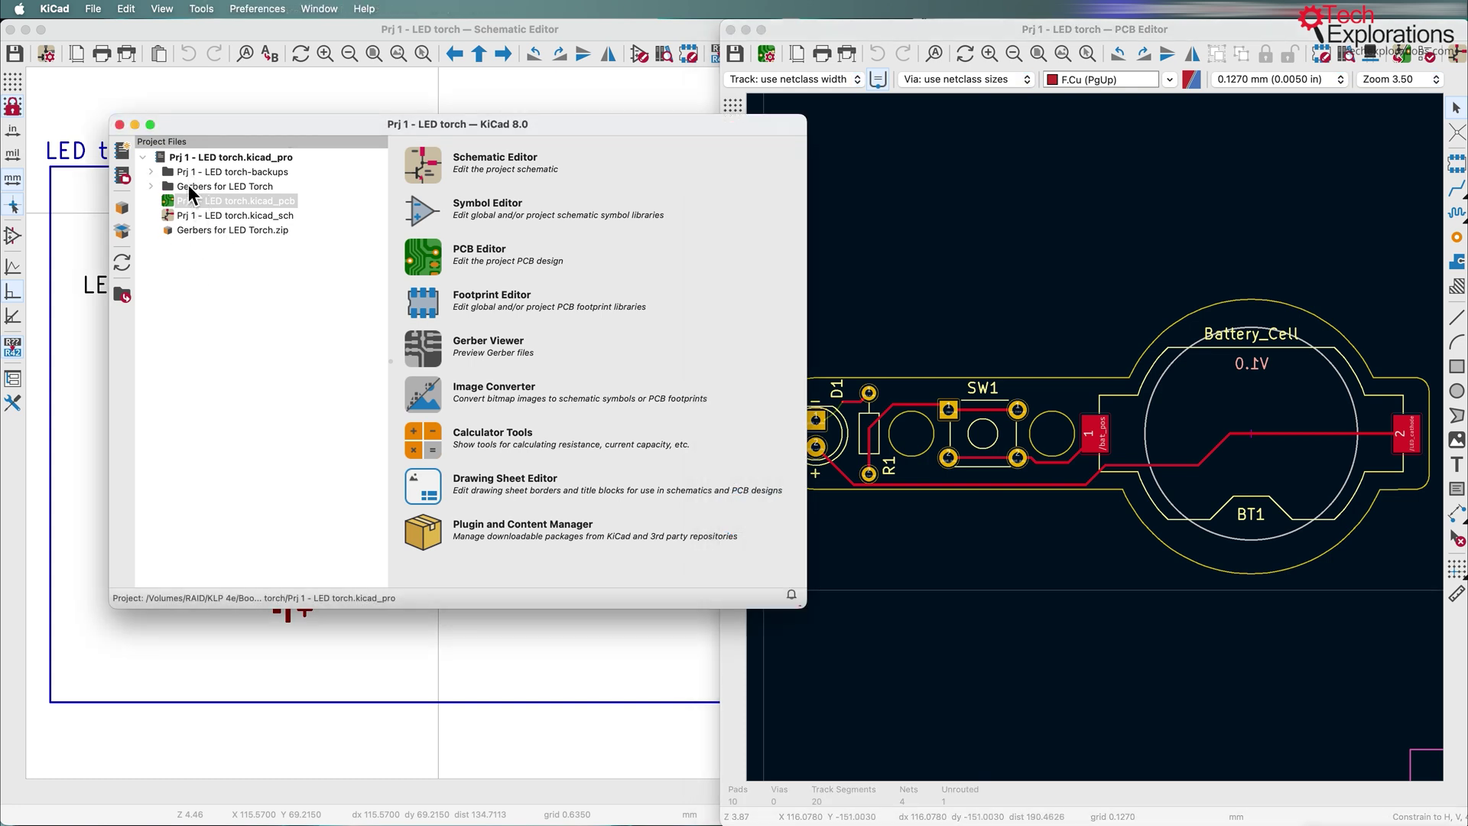
Locate Gerbers for LED Torch.zip in the project files tree, and expand the Gerbers for LED Torch folder to examine its files
left_click(198, 232)
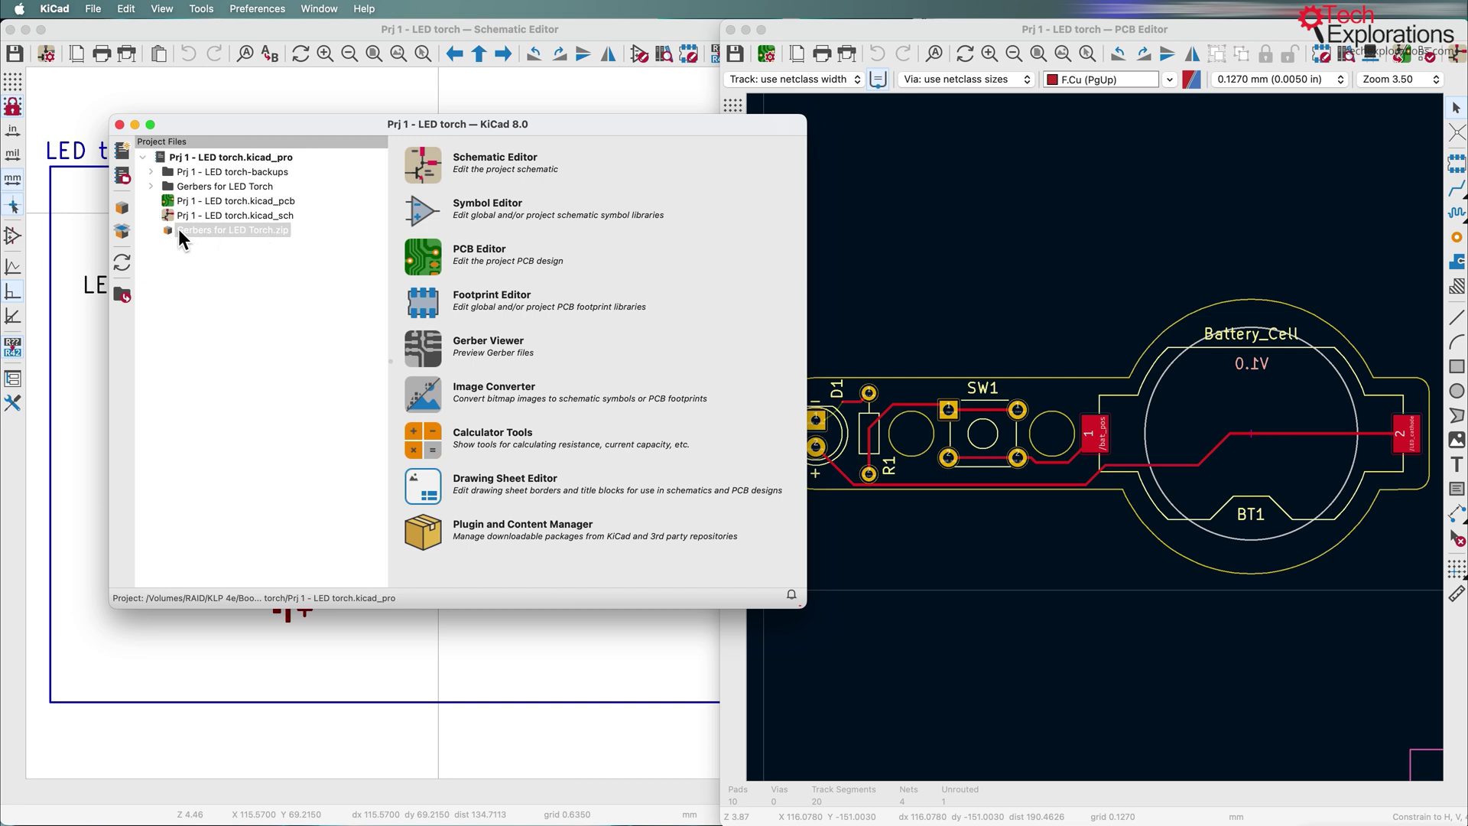
left_click(192, 186)
left_click(151, 187)
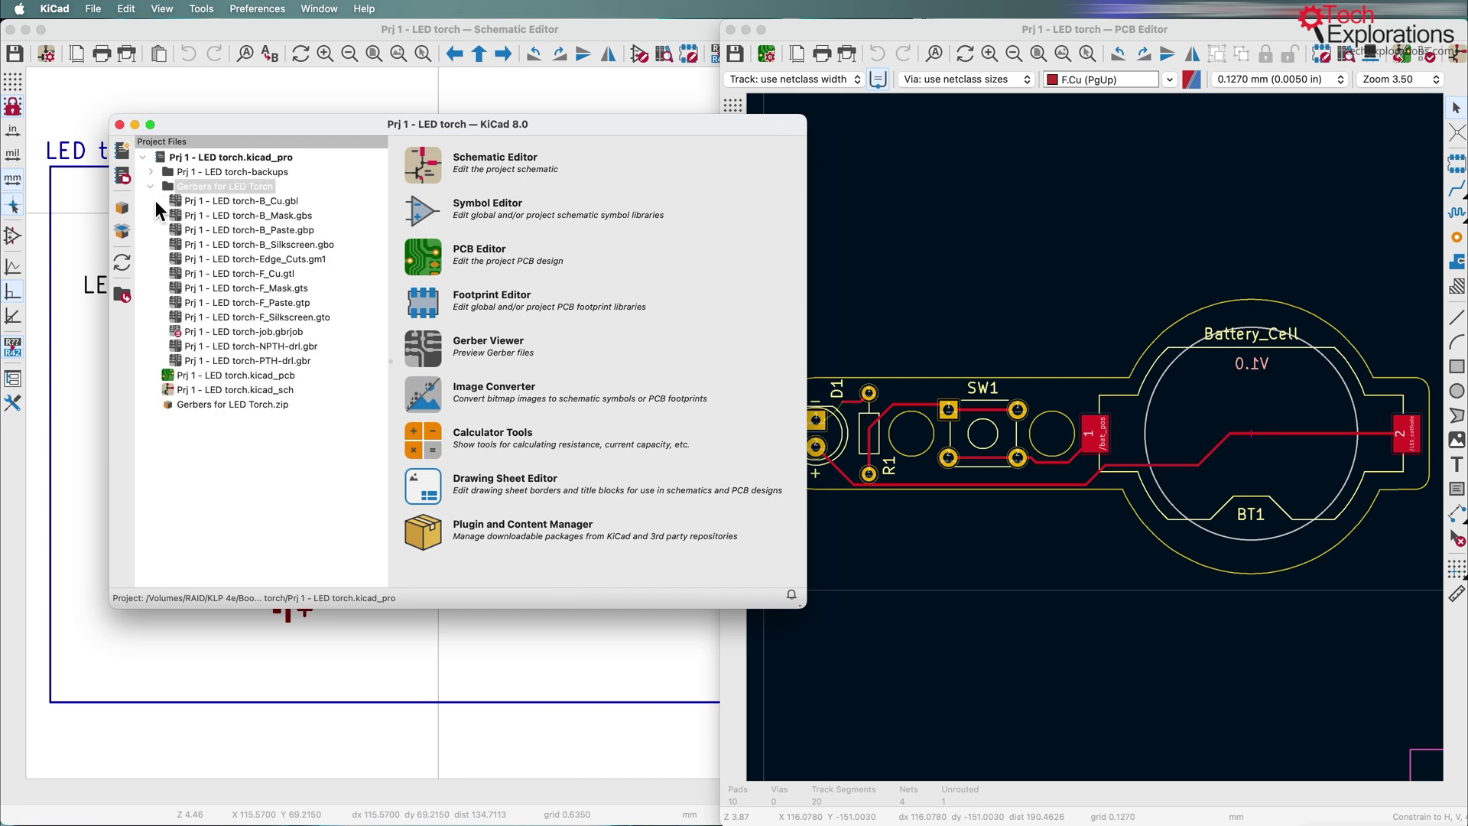
left_click_drag(205, 196, 240, 360)
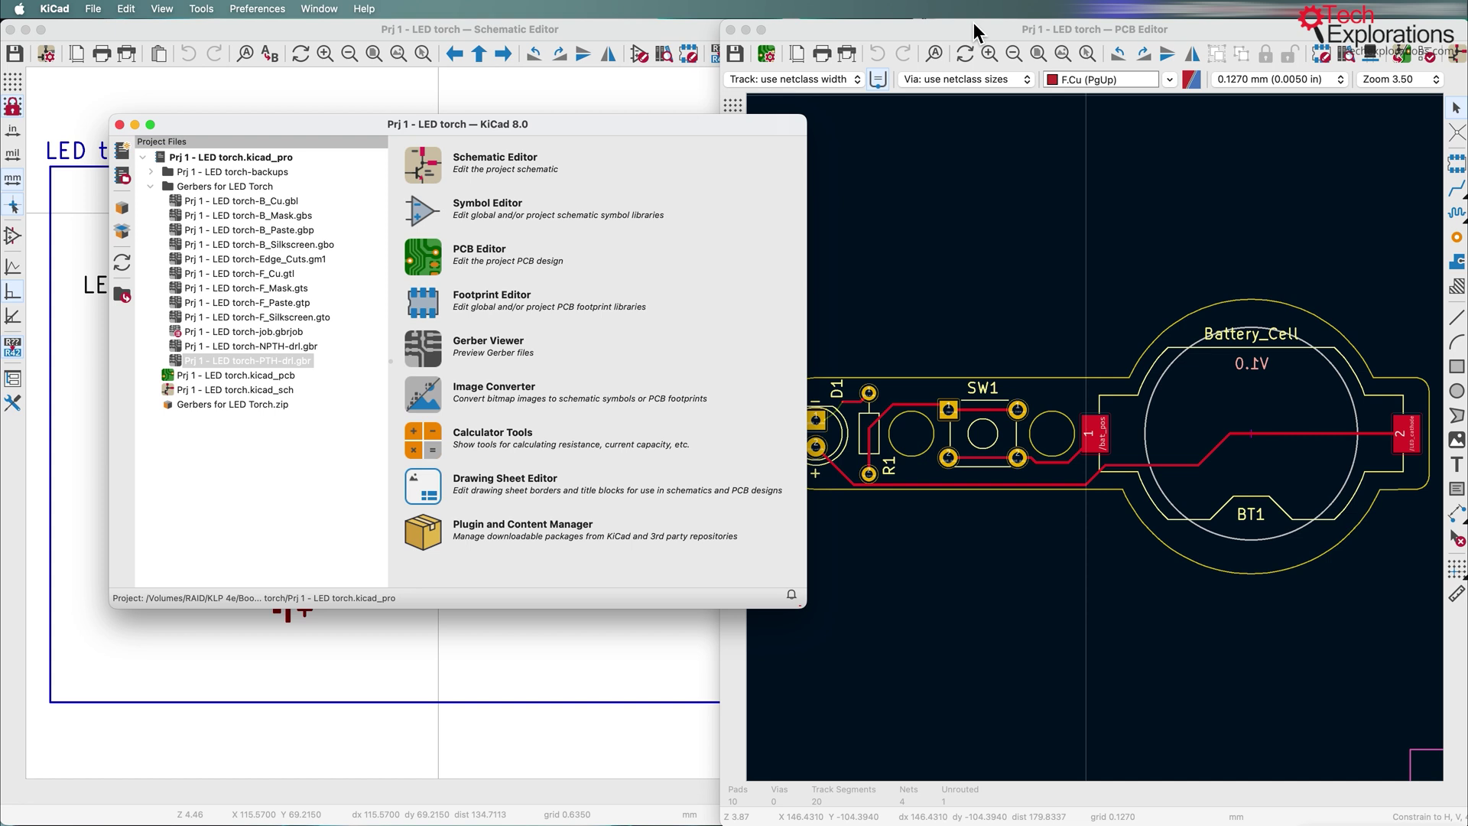
Compare the PCB layout with the Gerber layer files, from B_Cu.gbl onwards, and locate the Gerbers for LED Torch.zip archive
left_click(812, 286)
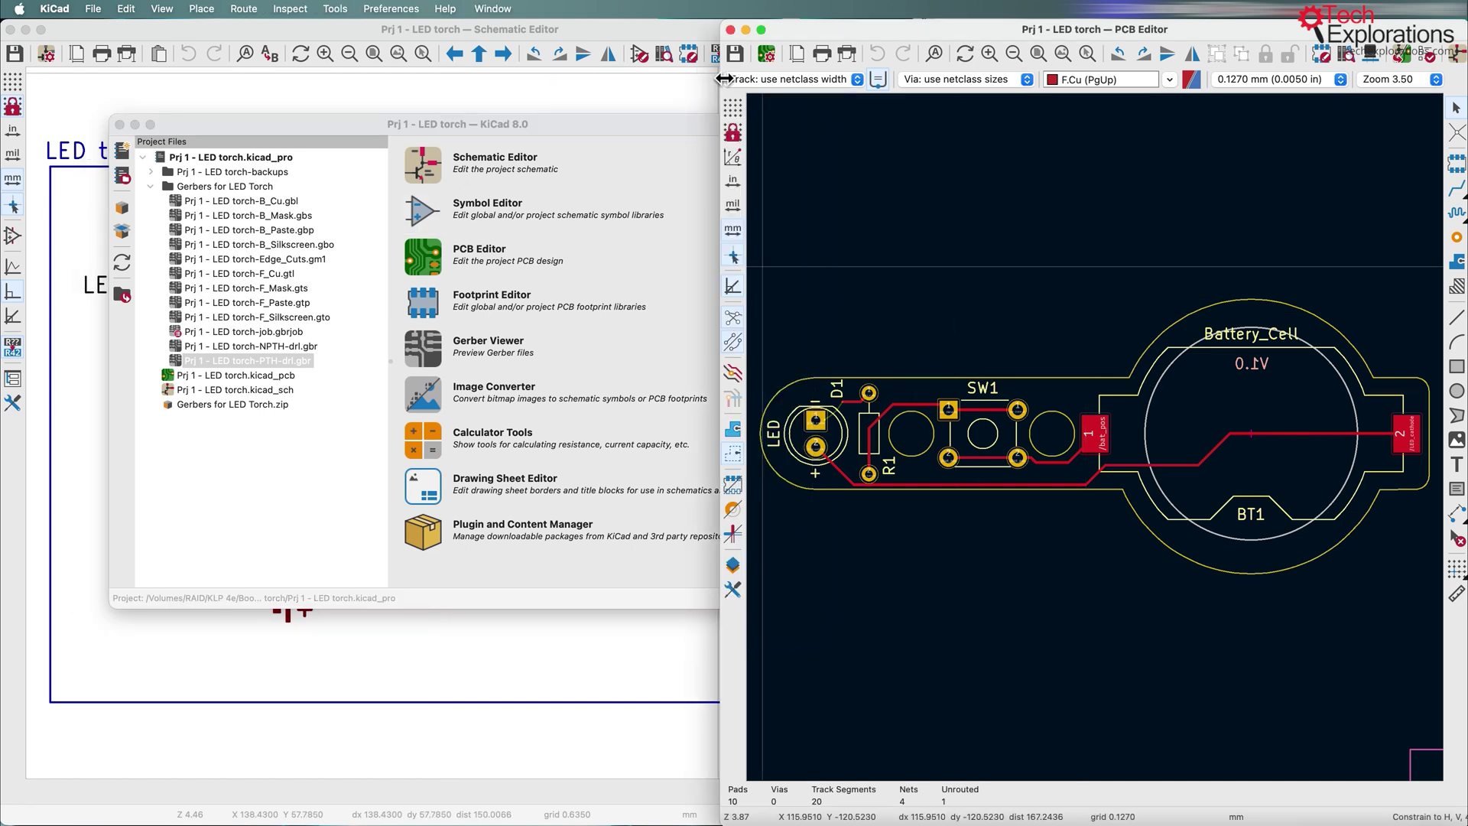
left_click(237, 205)
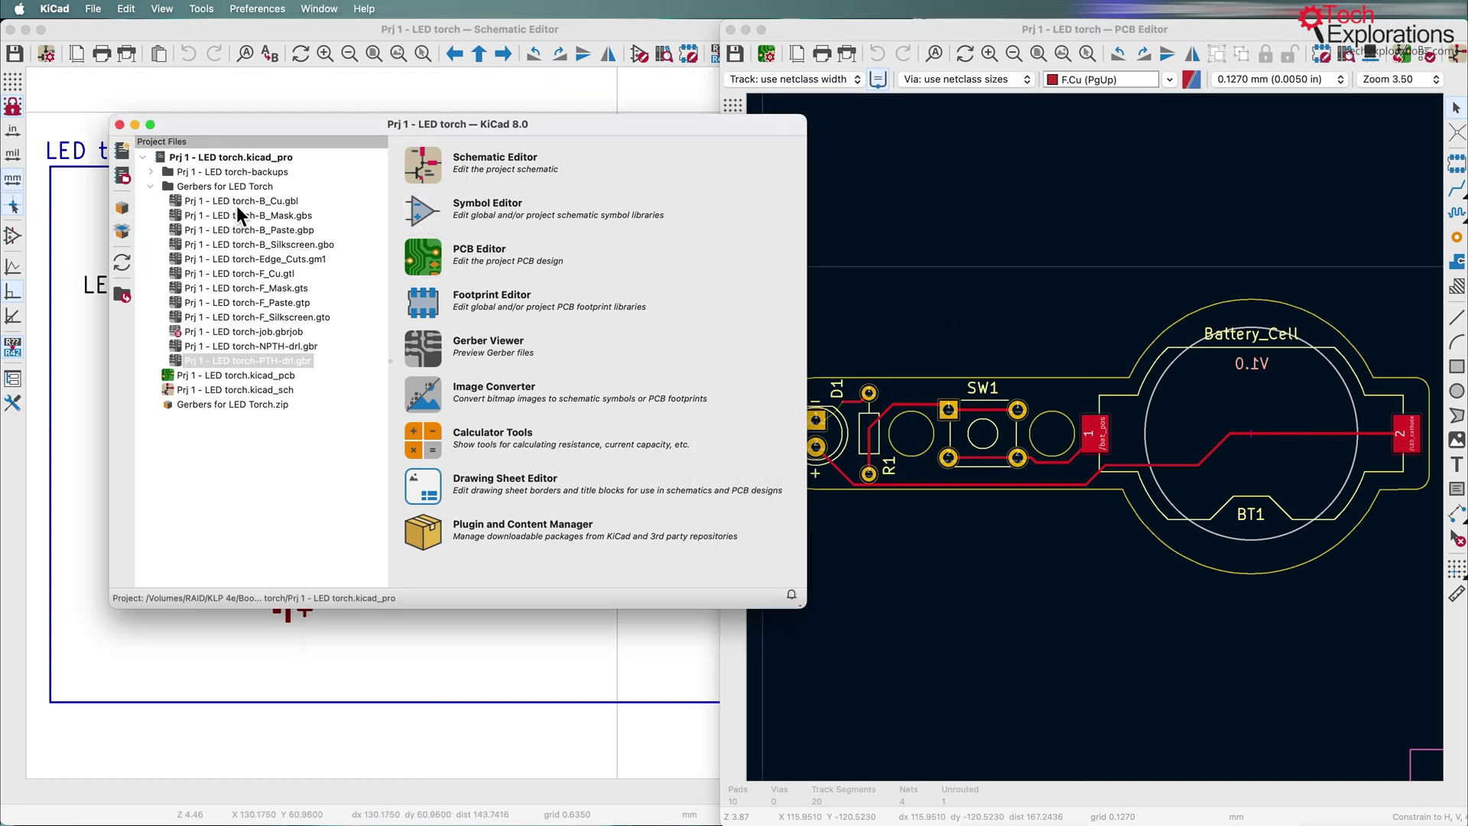
left_click(237, 203)
left_click(236, 217)
left_click(239, 229)
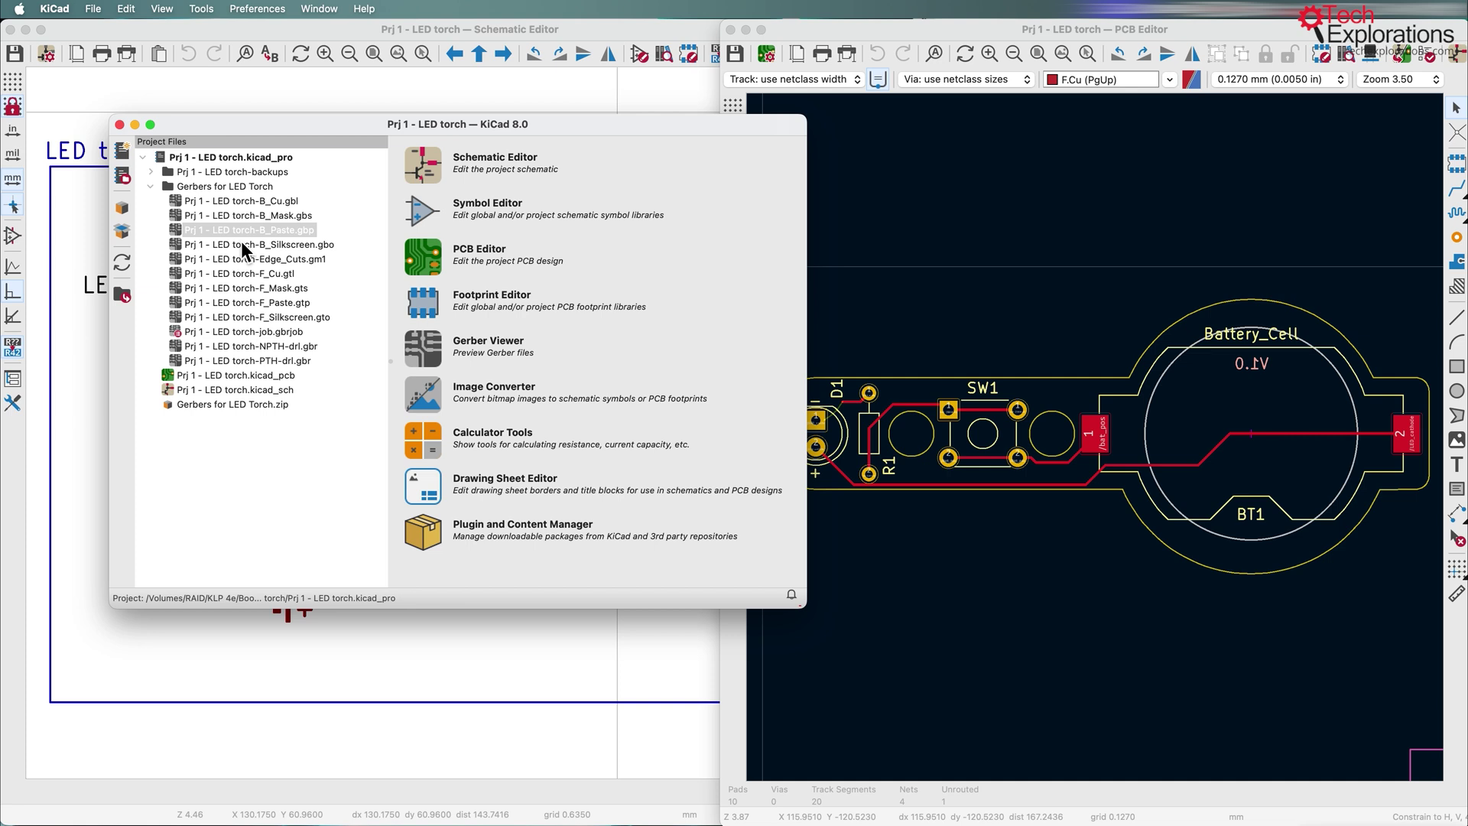
left_click(245, 249)
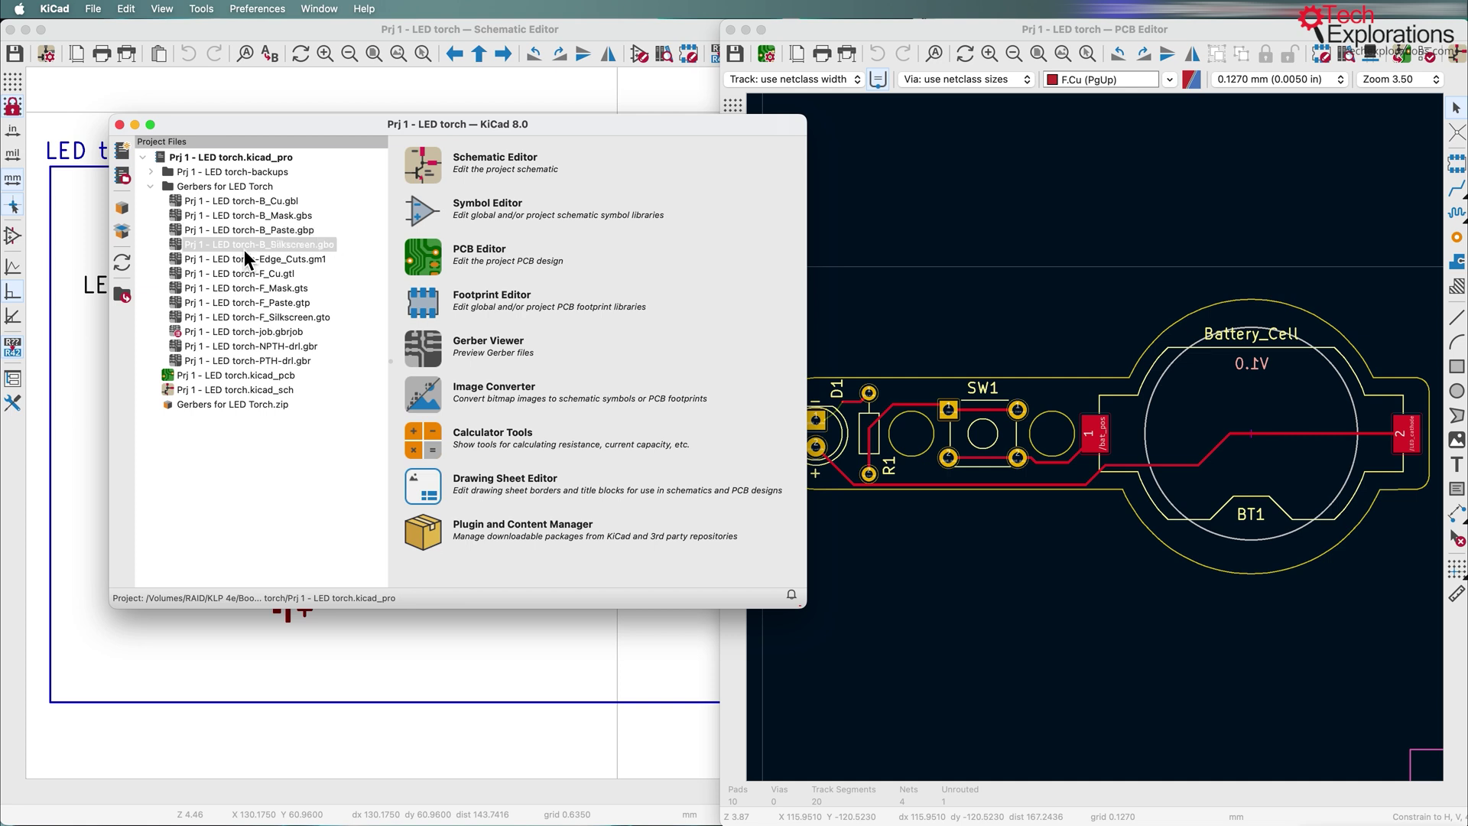
left_click(245, 273)
left_click(266, 405)
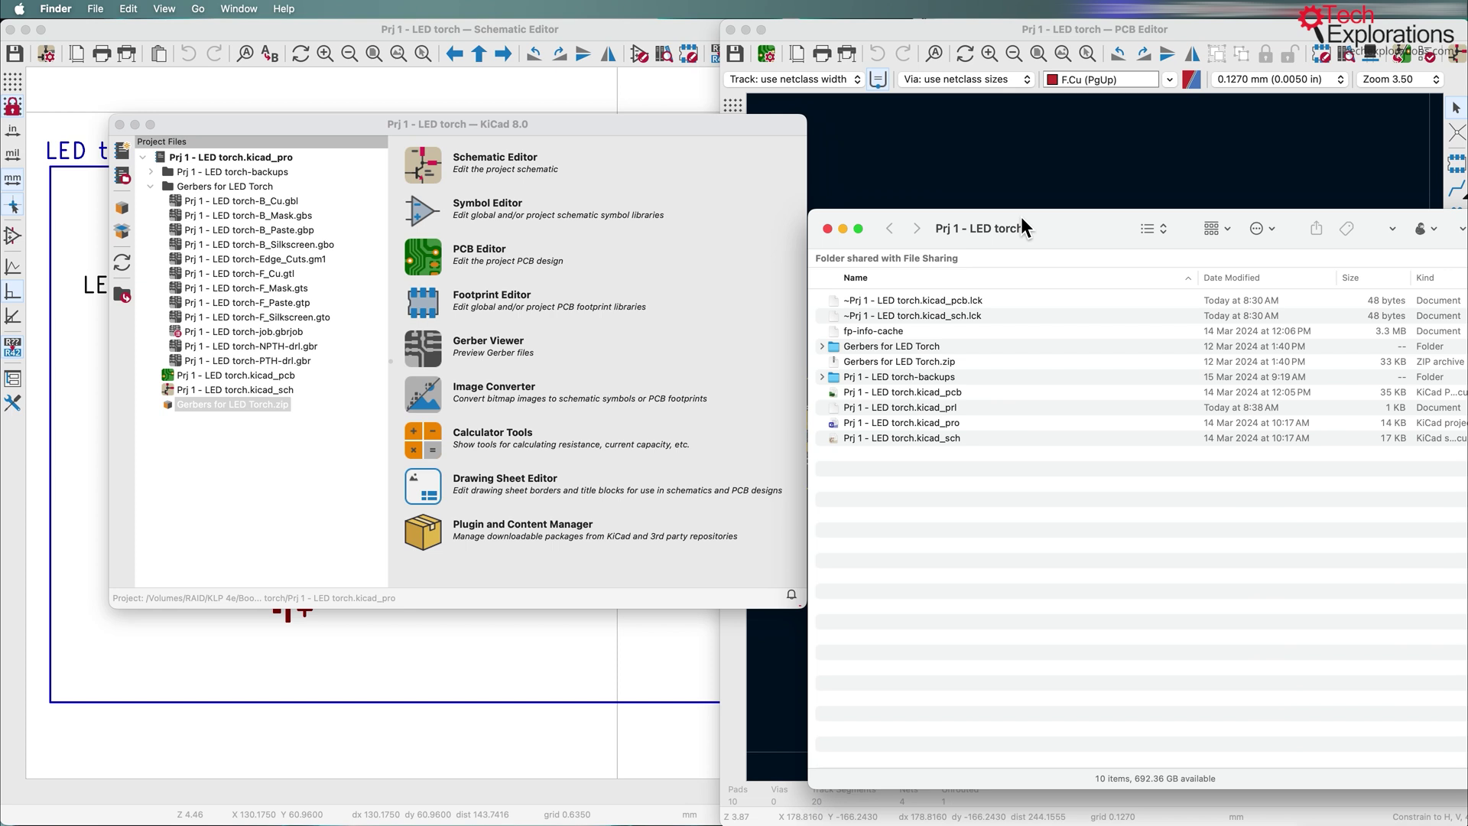
Collapse the Gerbers folder in the project files tree, and expand the Prj 1 - LED torch-backups folder in the Finder window
left_click_drag(1021, 219, 1309, 175)
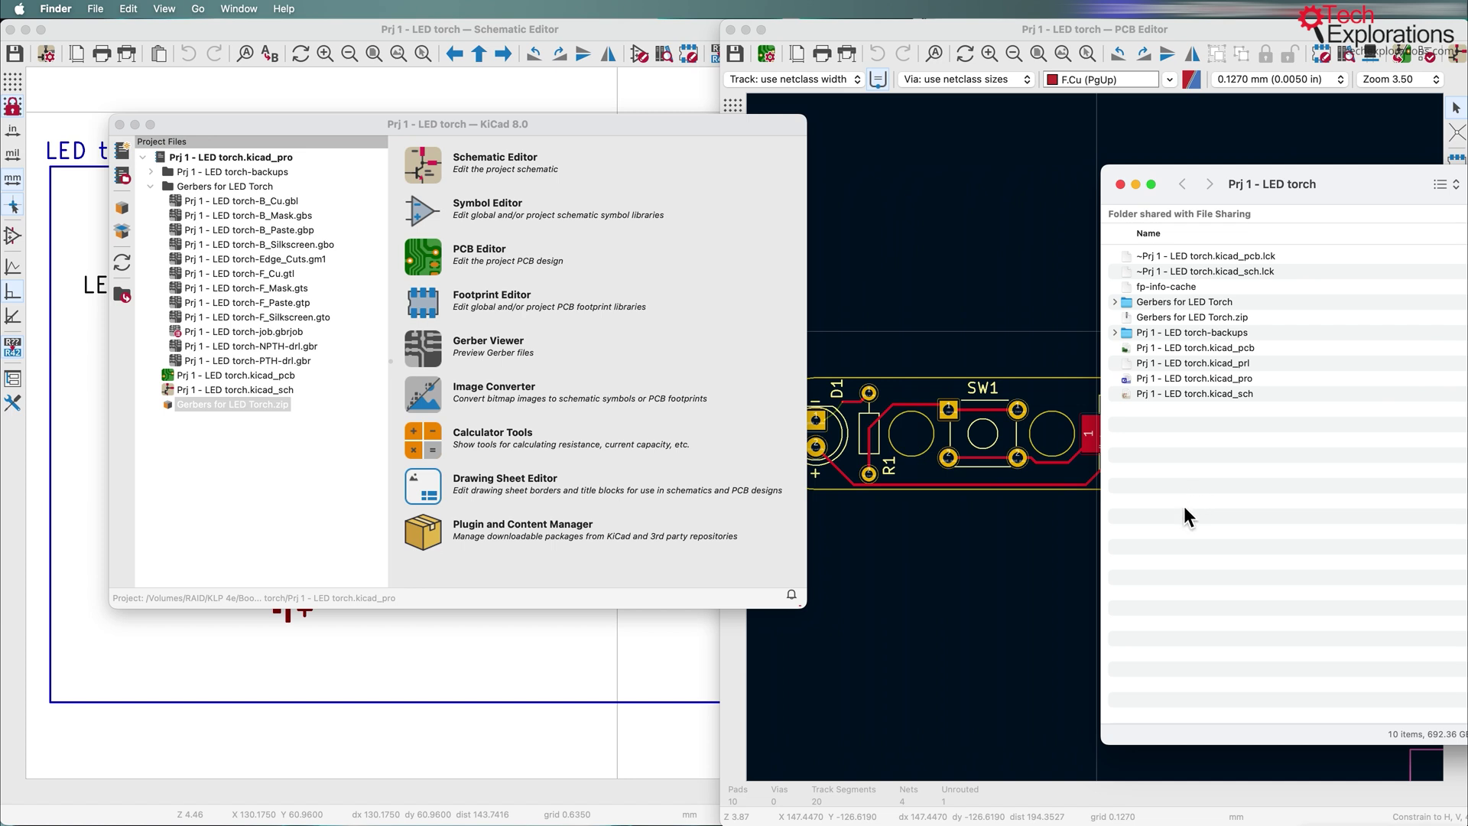
left_click(277, 204)
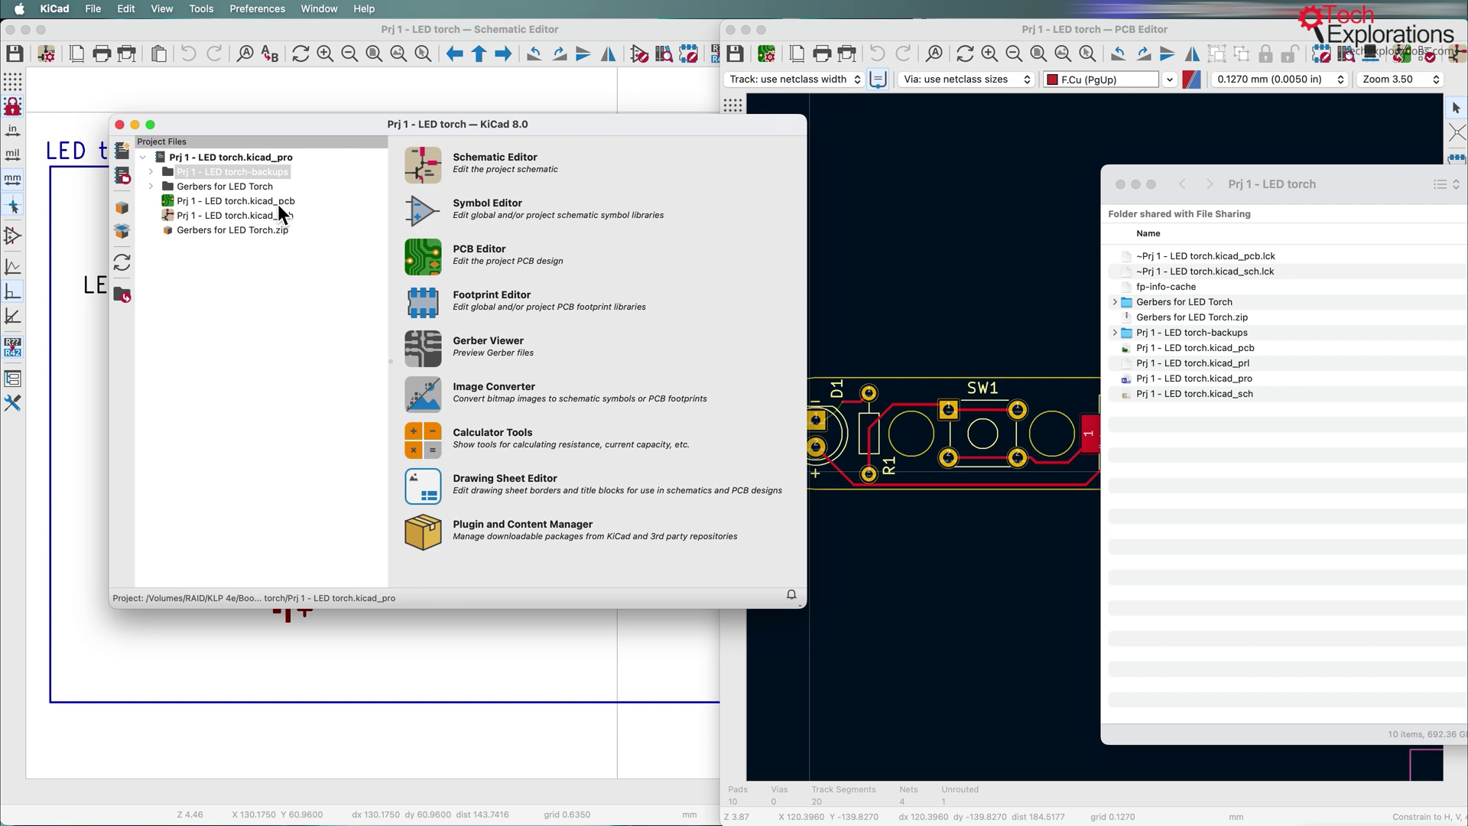
left_click(1265, 478)
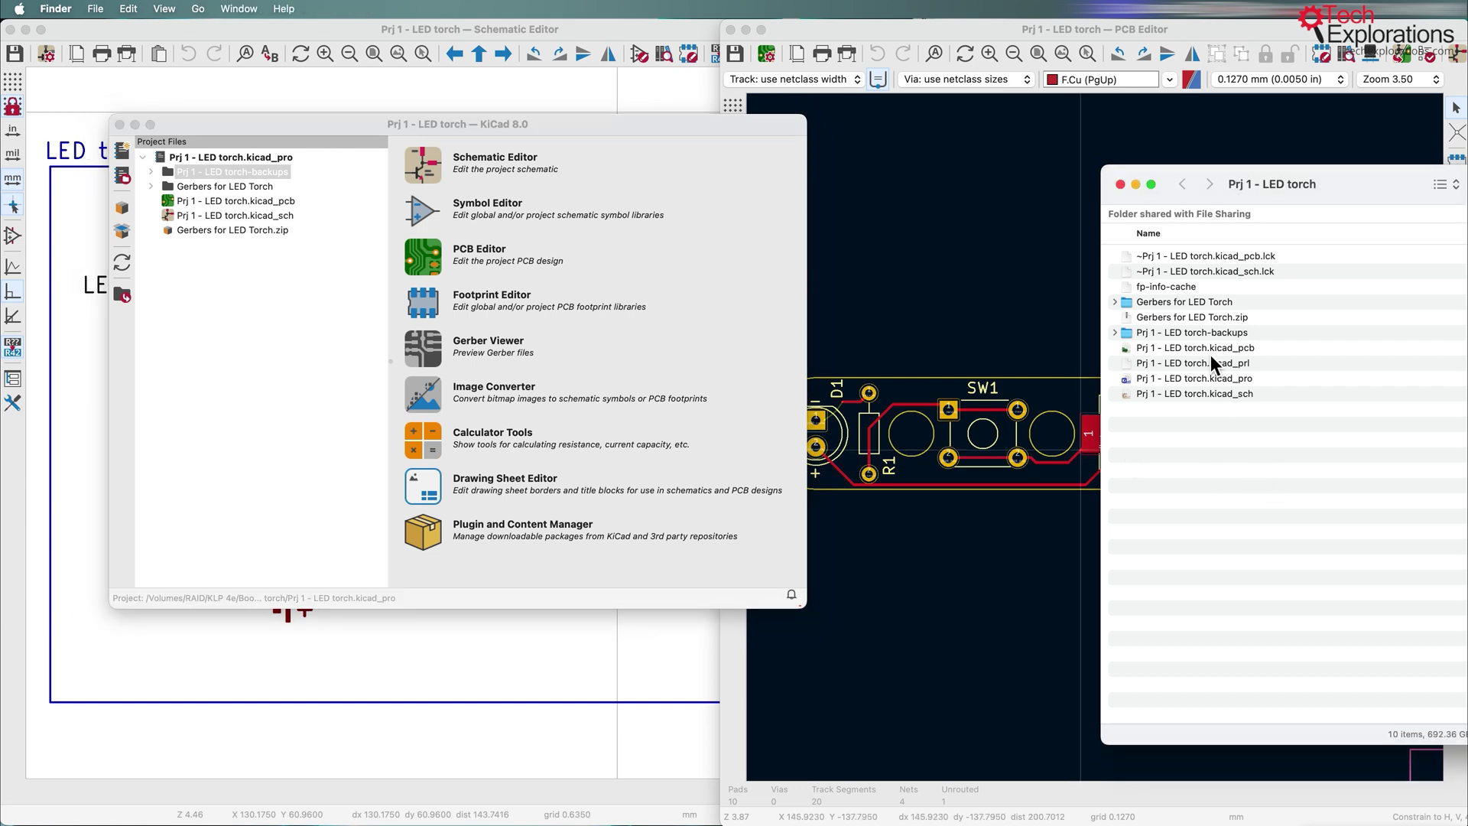
left_click(1204, 335)
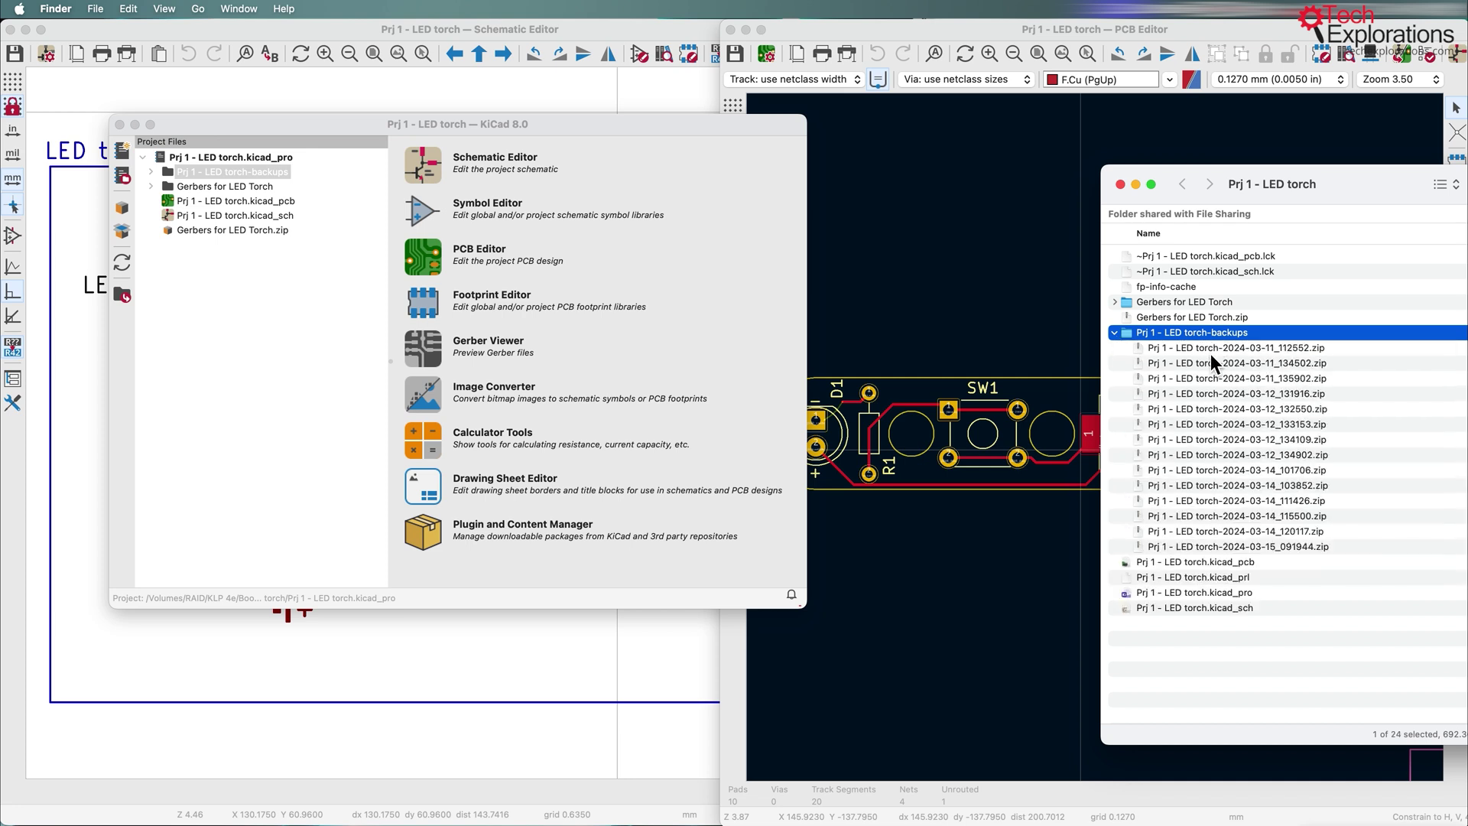
Look through the dated zip archives in the backups folder, from 2024-03-11_112552 to 2024-03-15_091944
left_click(1210, 349)
left_click(1214, 380)
left_click(1220, 425)
left_click(1223, 439)
left_click(1233, 485)
left_click(1240, 516)
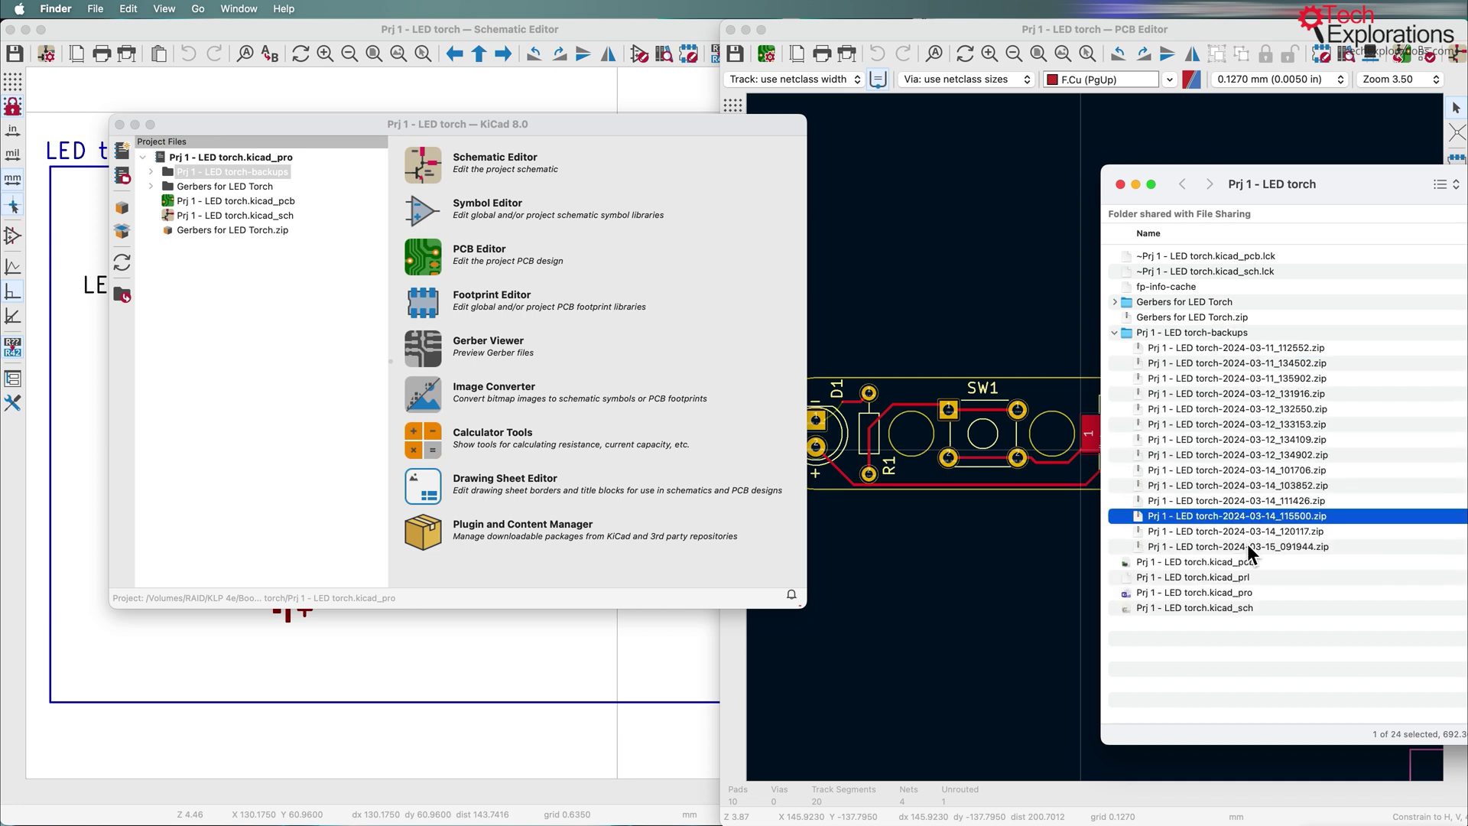
left_click(1246, 546)
left_click(1194, 347)
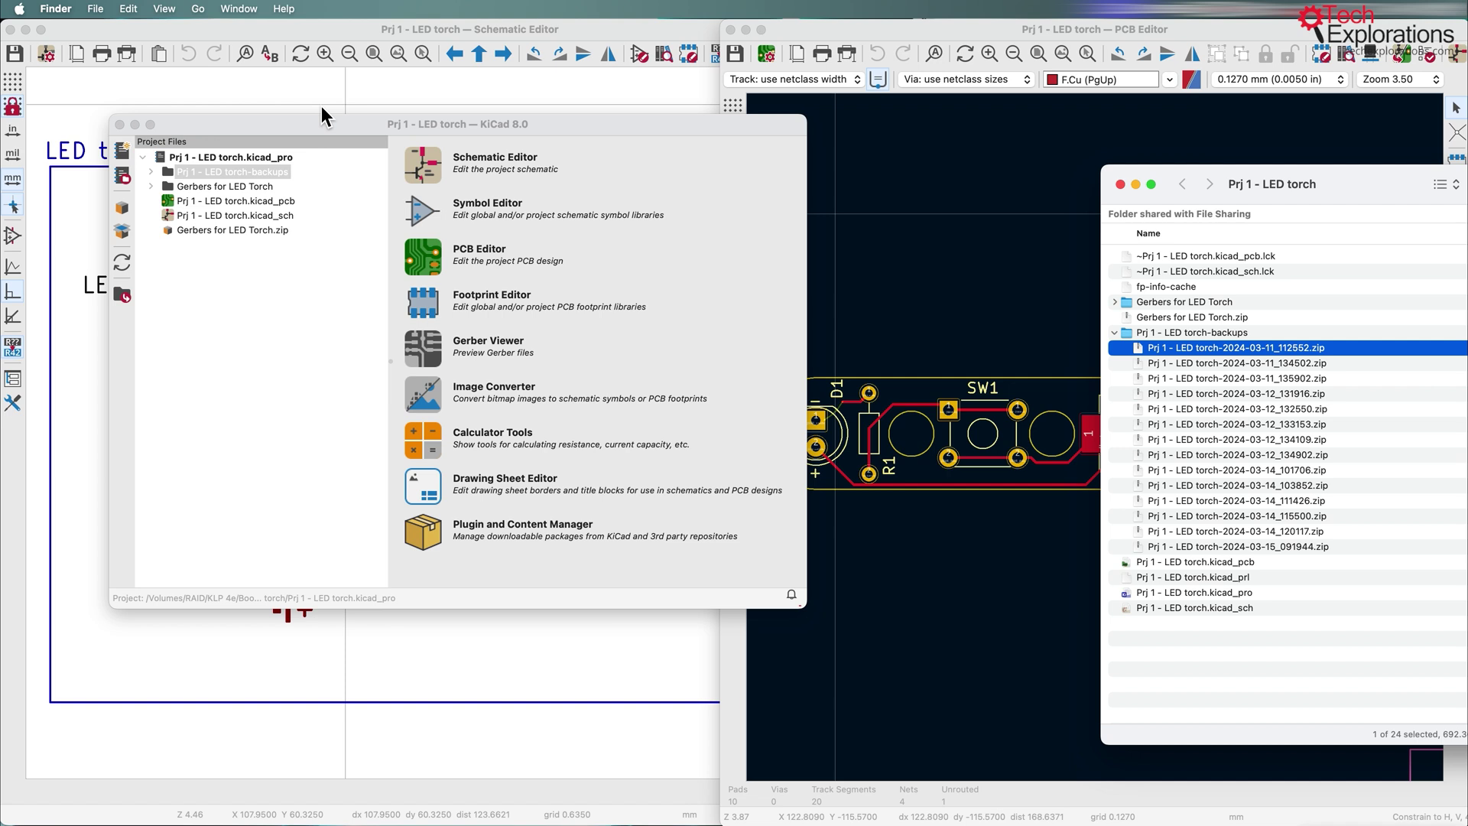
Return to the KiCad project manager, open its Preferences on the Common page, and reposition the dialog clear of the screen edge
left_click(370, 121)
left_click(54, 8)
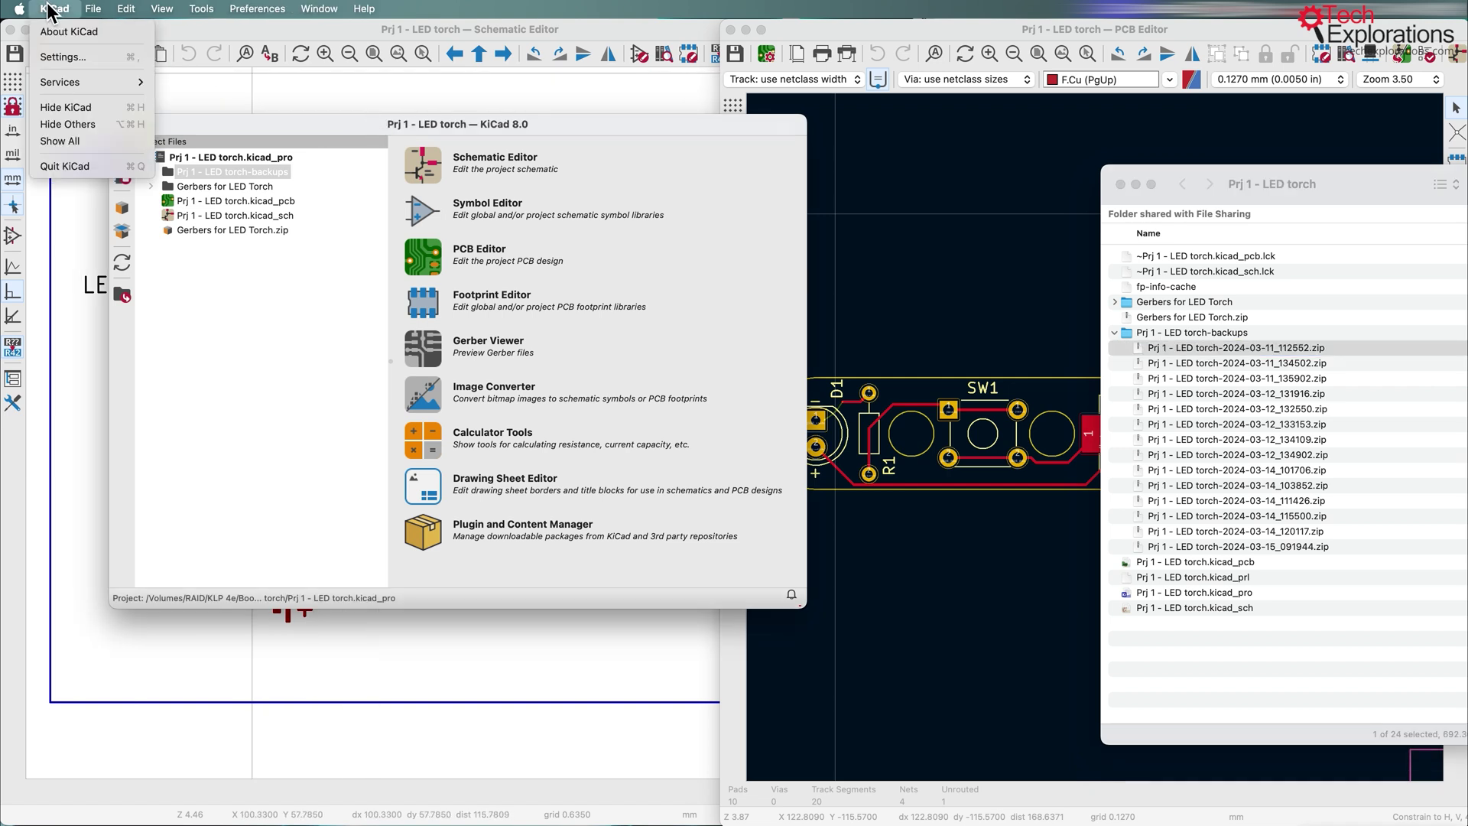
left_click(55, 49)
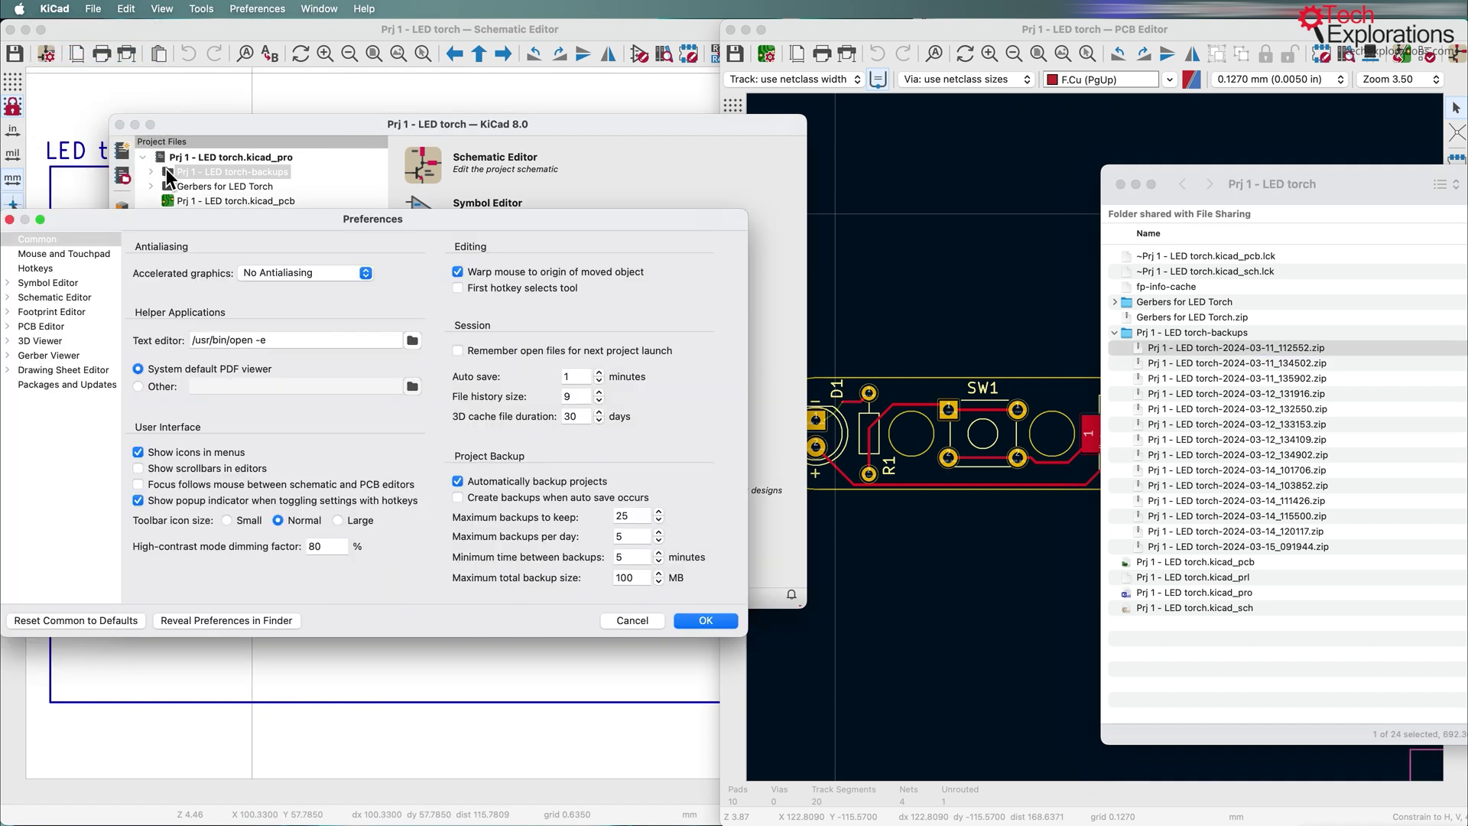
left_click_drag(228, 225, 321, 196)
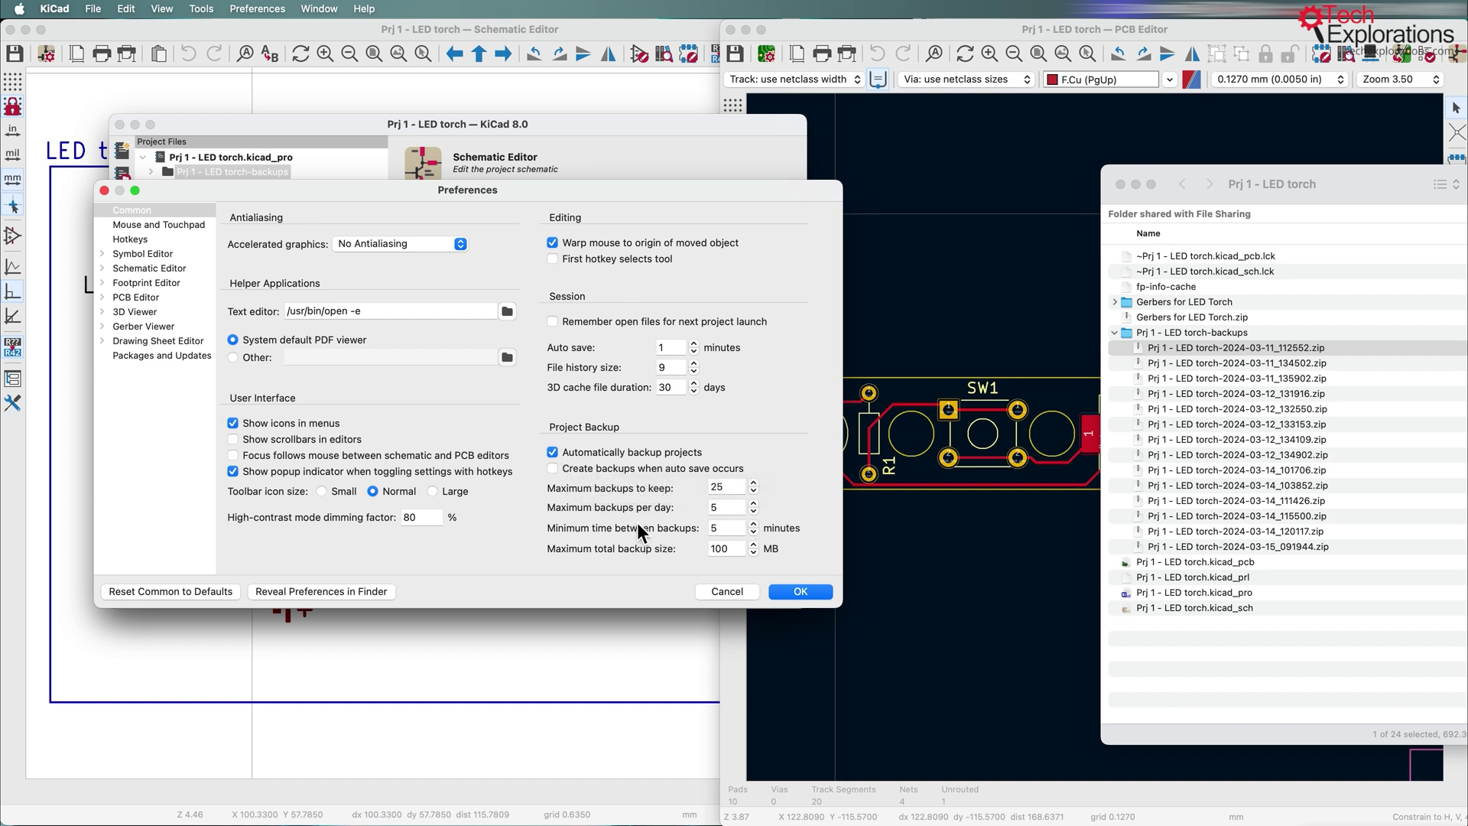
Examine the minimum time between backups and maximum backups to keep, and compare them with the backup archives' modification dates in Finder
double_click(722, 527)
left_click(719, 528)
double_click(722, 528)
key("shift+Tab")
key("shift+Tab")
left_click_drag(1388, 178, 1270, 171)
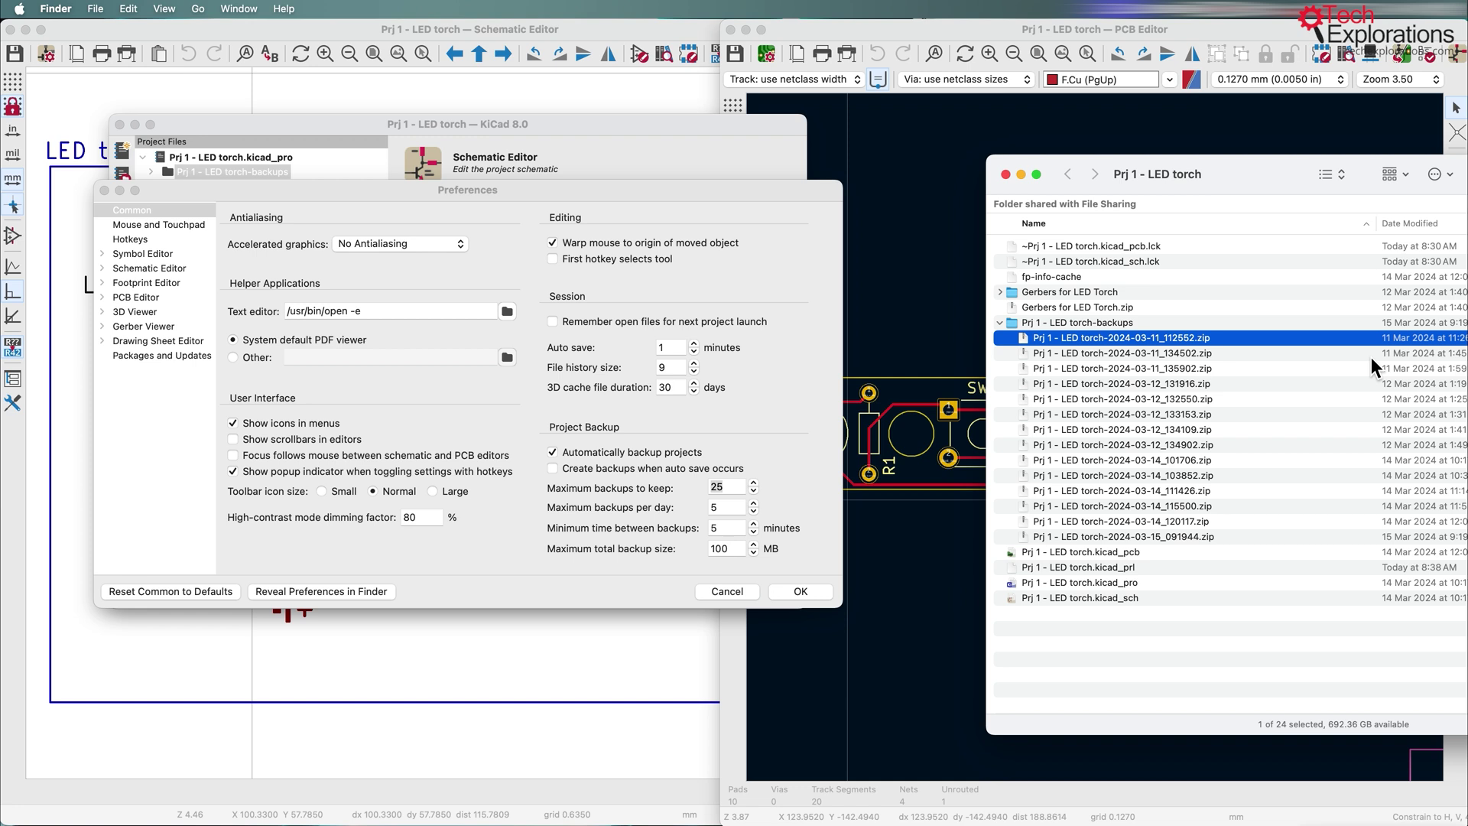
left_click(708, 526)
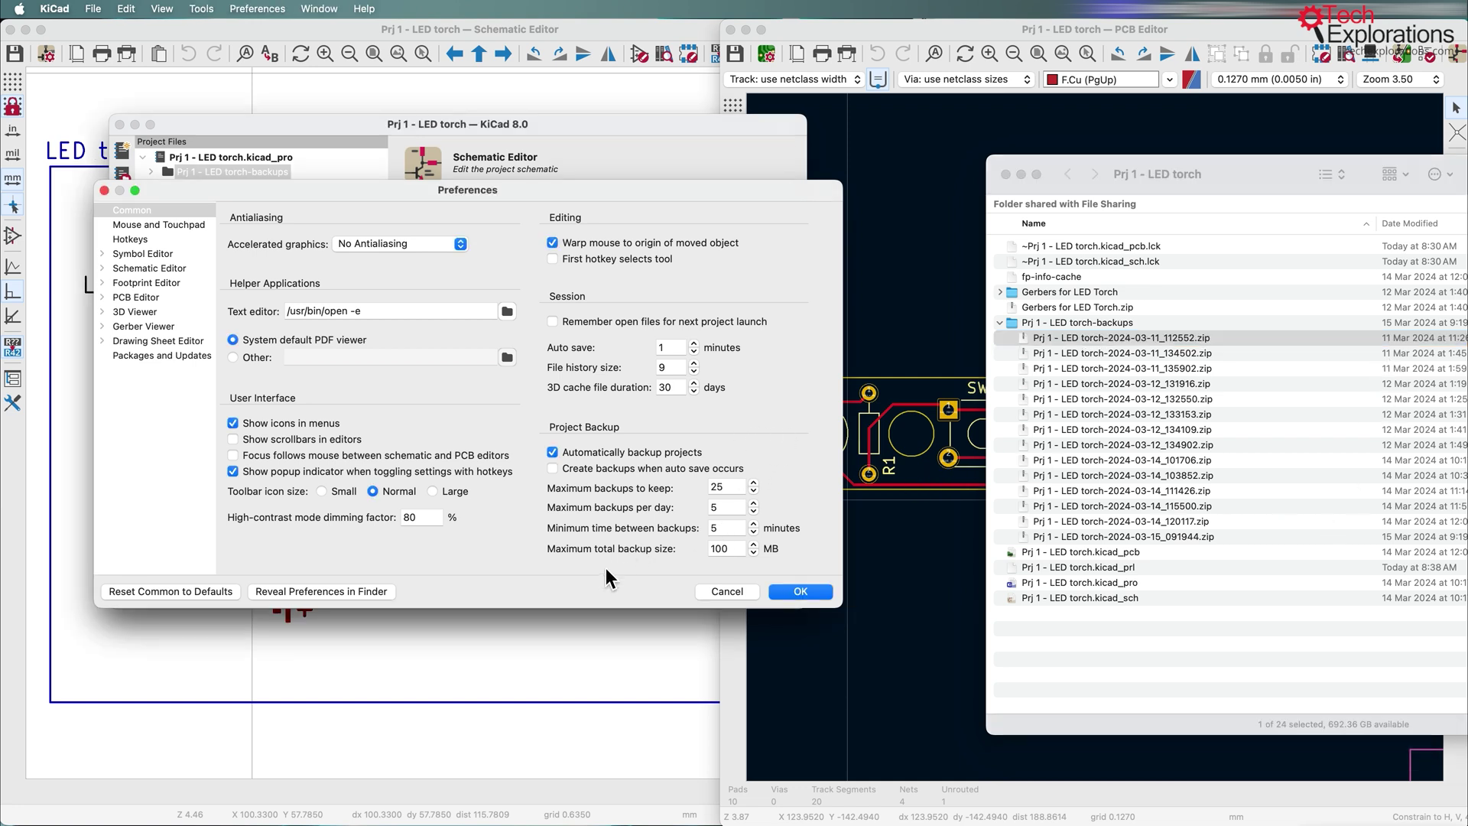
Review the maximum backups per day and minimum time between backups, then accept the Preferences dialog and reposition the project manager window
left_click(722, 507)
left_click(735, 527)
left_click_drag(736, 528, 695, 526)
left_click(787, 594)
left_click_drag(585, 124, 636, 117)
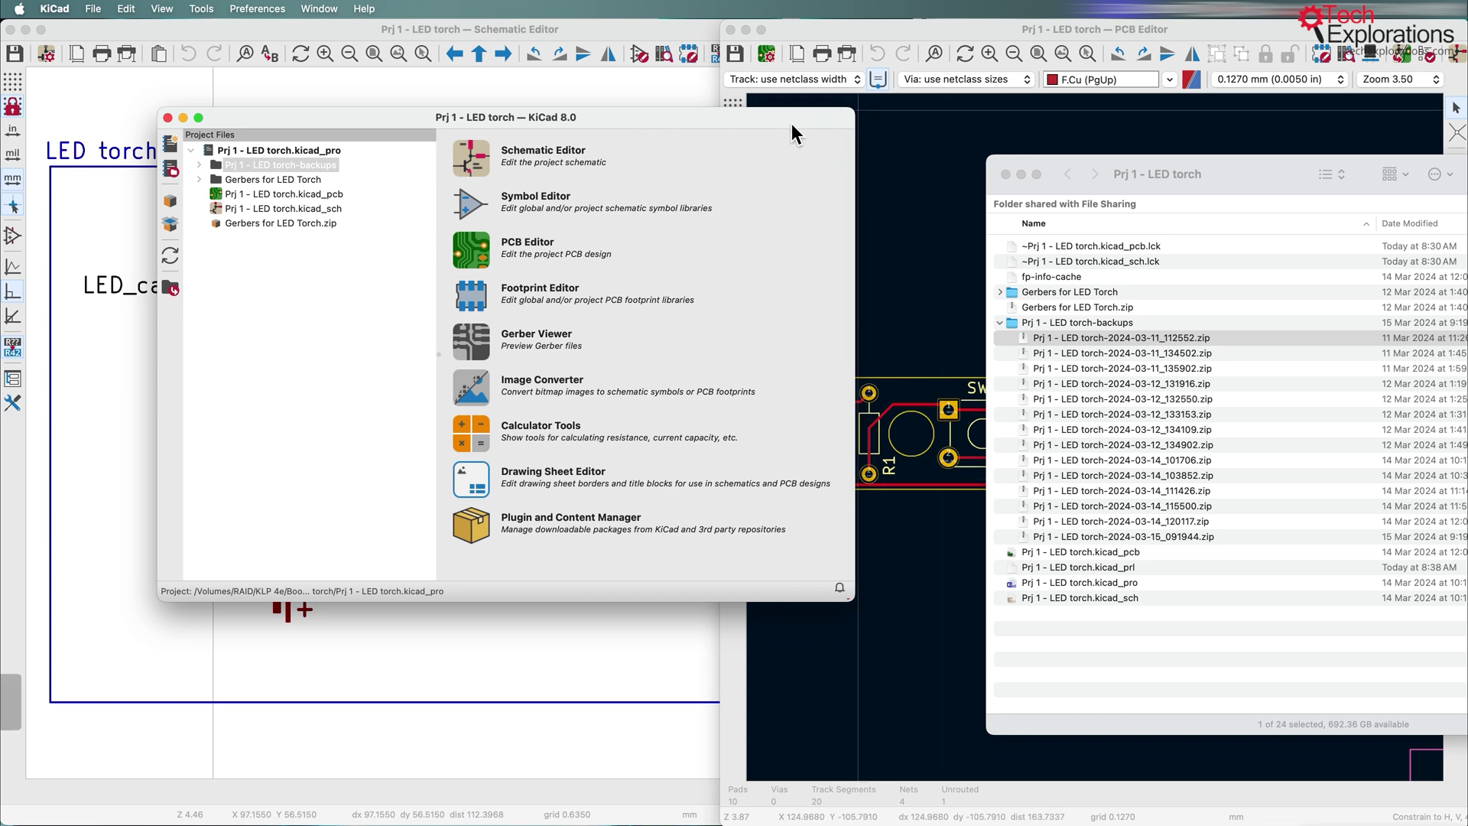